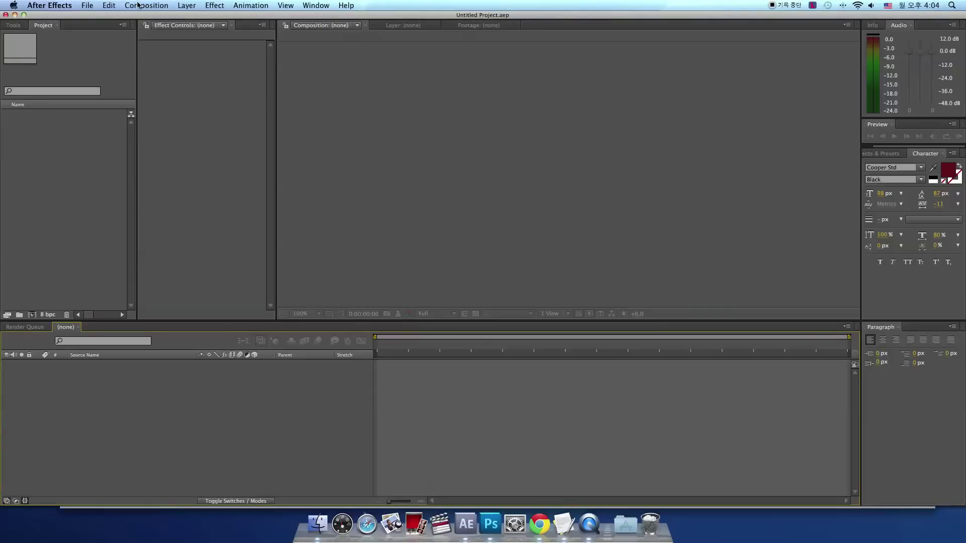
# Create a 'speech bubble' composition with the HDTV 1080 29.97 preset: 1920×1080, 30 seconds
pyautogui.click(143, 5)
pyautogui.click(218, 19)
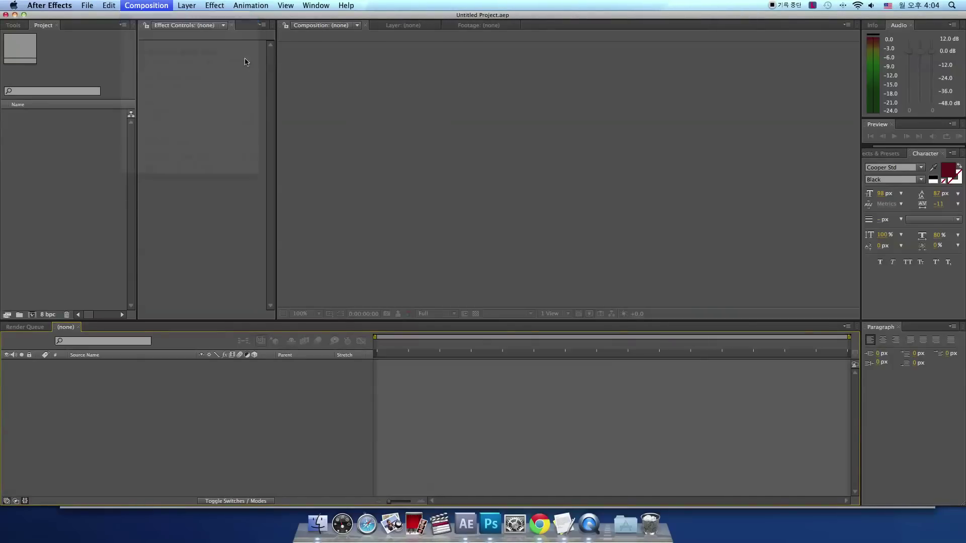
pyautogui.write('speech bubble')
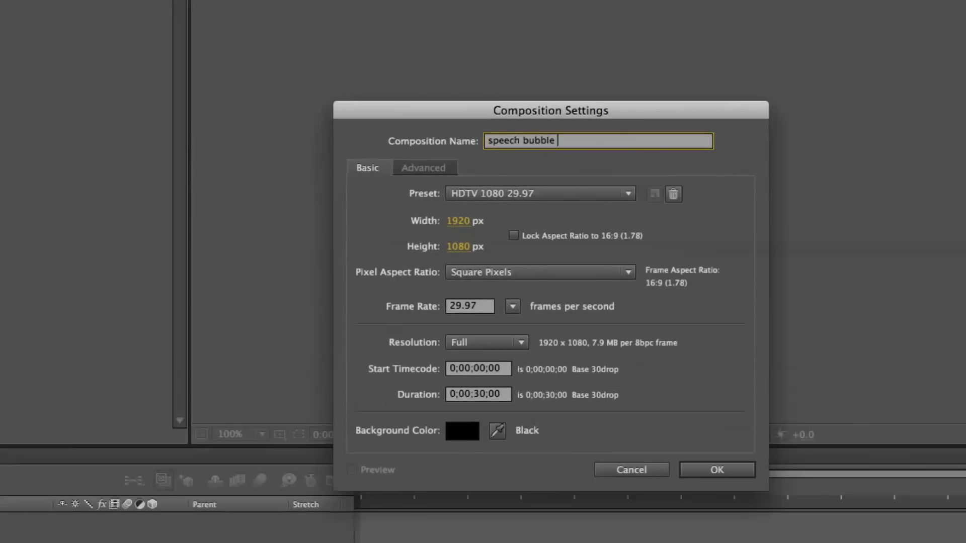
pyautogui.click(715, 470)
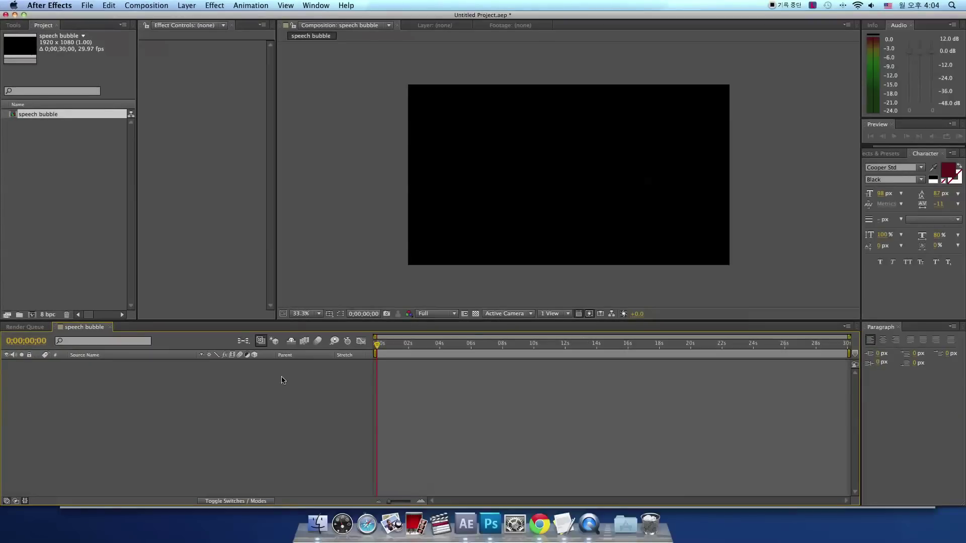
# Add a full-frame 1920×1080 yellow solid layer, Yellow Solid 1, to the composition
pyautogui.rightClick(239, 399)
pyautogui.moveTo(263, 405)
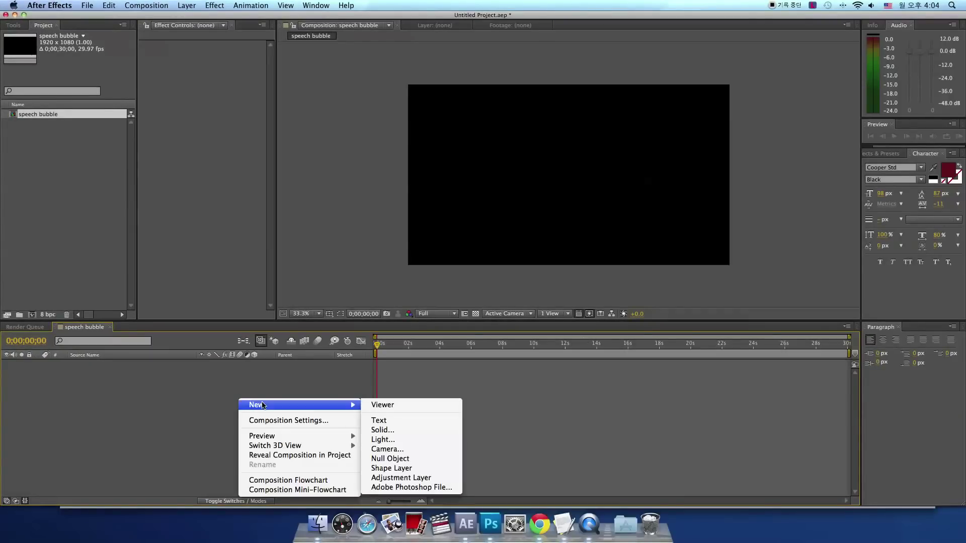
pyautogui.click(399, 430)
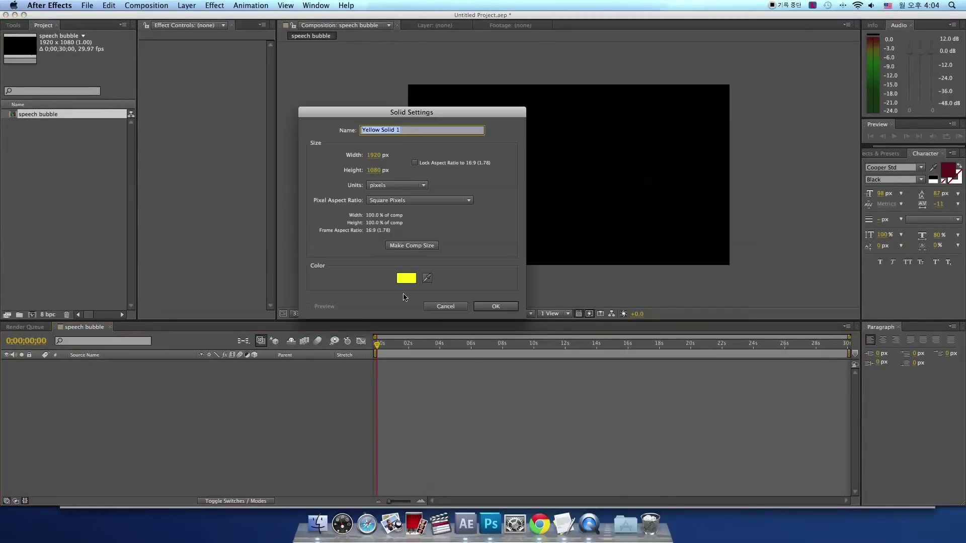
pyautogui.click(495, 307)
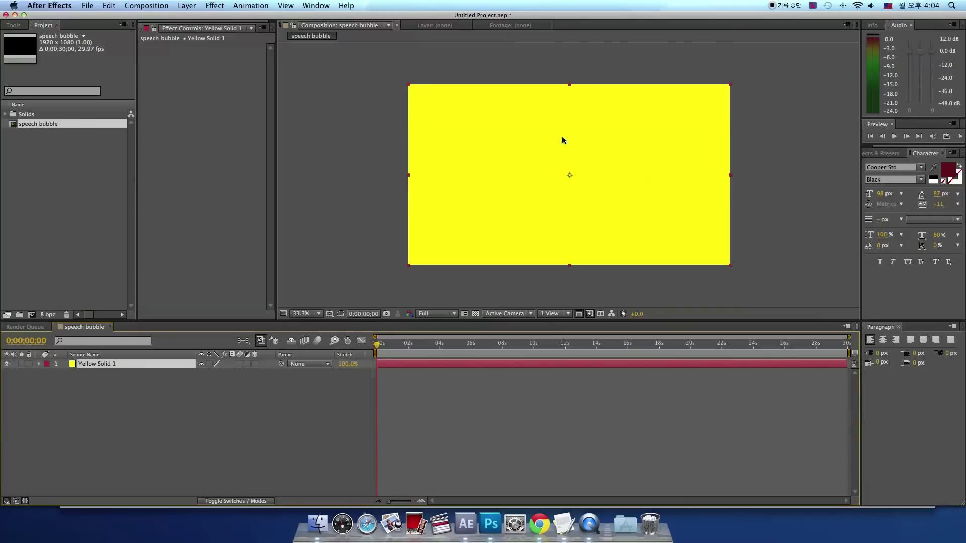
pyautogui.click(13, 24)
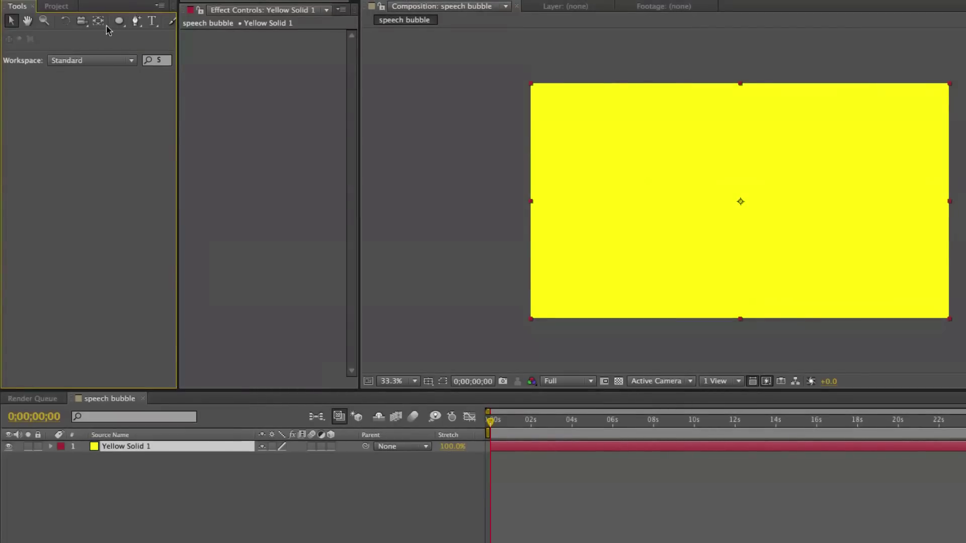
pyautogui.click(89, 37)
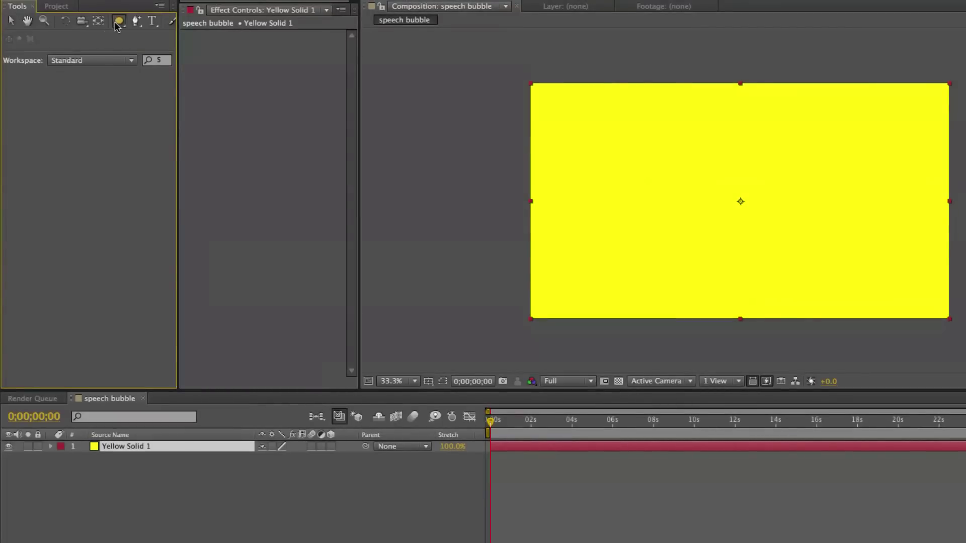
# Draw an elliptical Mask 1 on Yellow Solid 1, leaving a yellow oval on black
pyautogui.moveTo(118, 23); pyautogui.dragTo(149, 52)
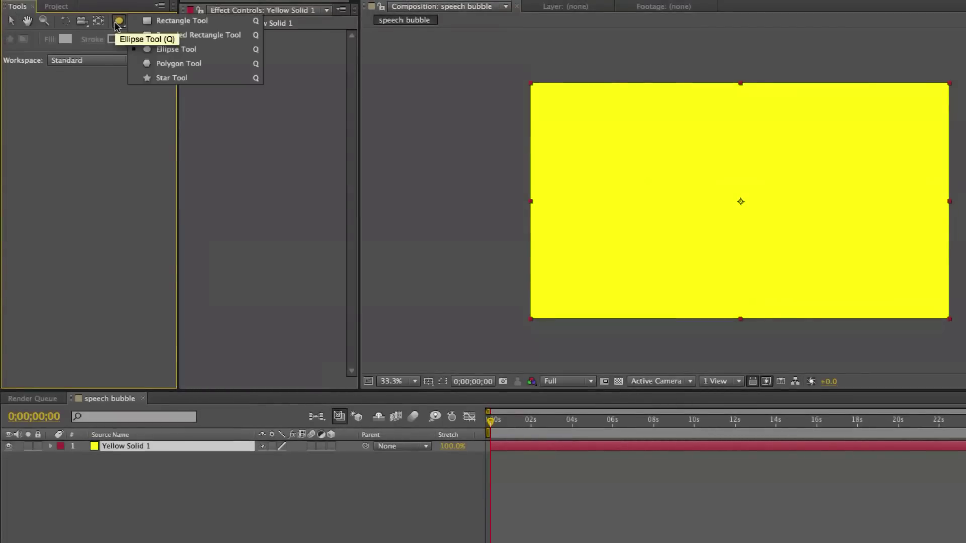
pyautogui.click(165, 53)
pyautogui.moveTo(668, 154); pyautogui.dragTo(810, 249)
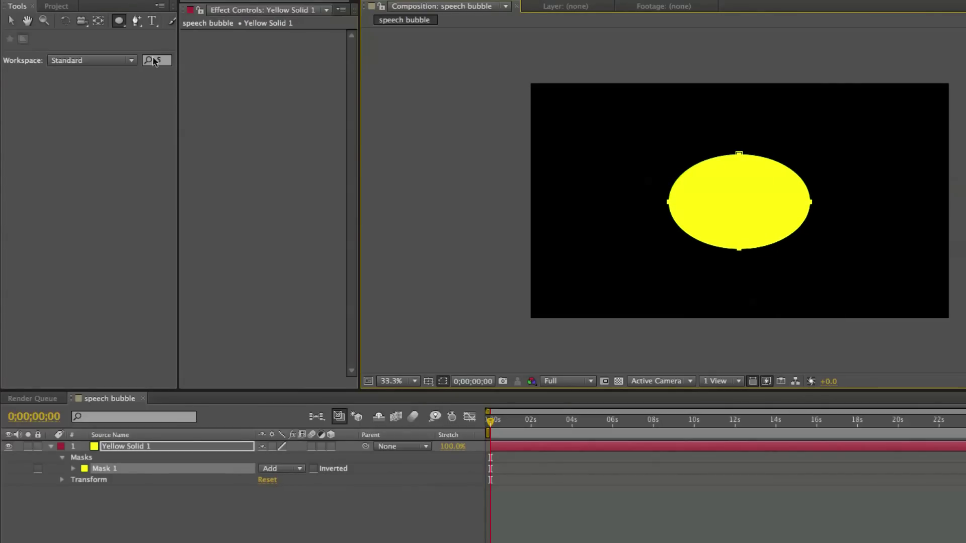
pyautogui.moveTo(135, 23); pyautogui.dragTo(151, 41)
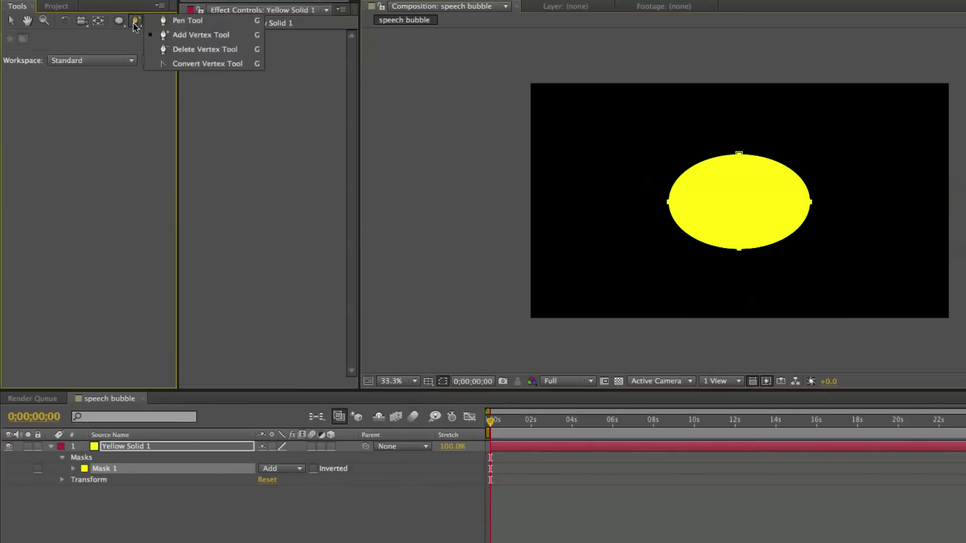
# Add a vertex on the ellipse mask's lower-left edge and drag it with the Selection Tool
pyautogui.moveTo(219, 41); pyautogui.dragTo(201, 41)
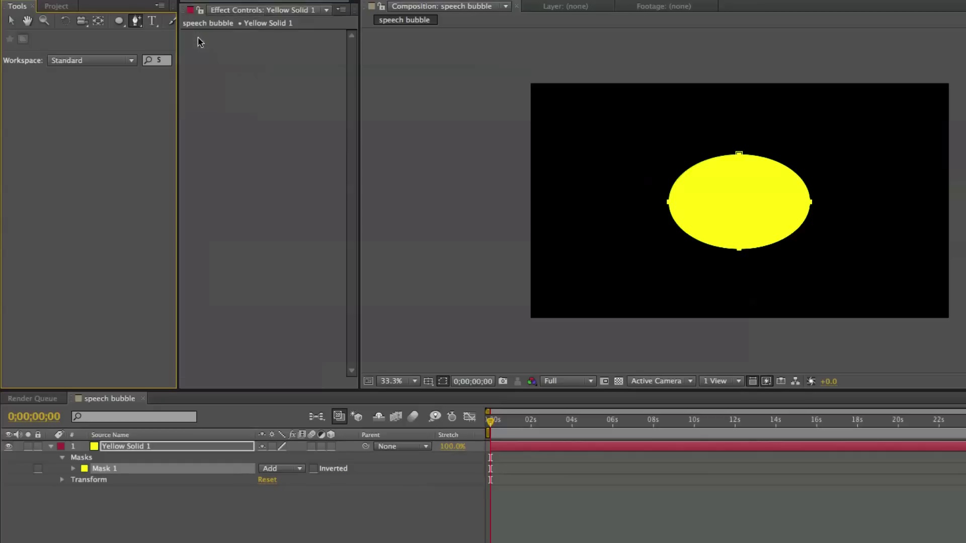
pyautogui.click(693, 242)
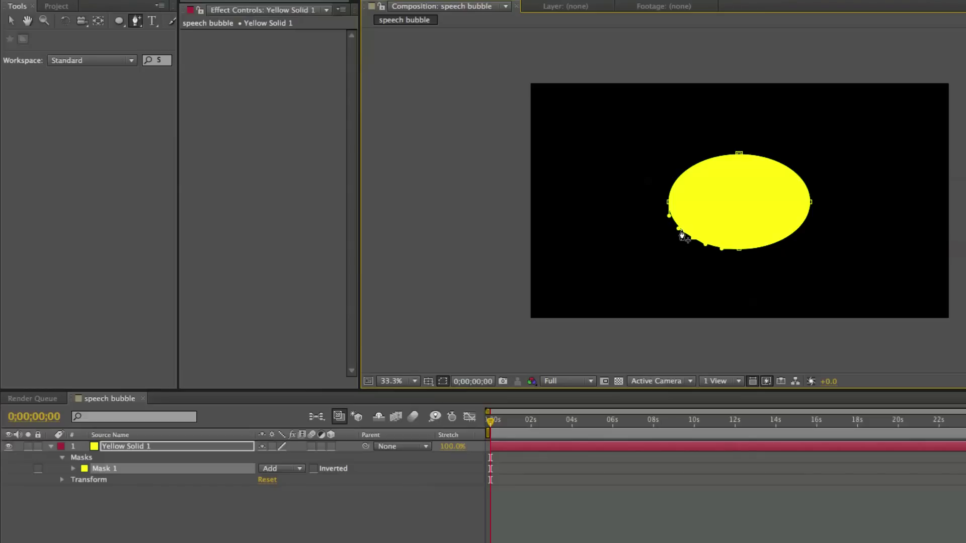
pyautogui.click(11, 20)
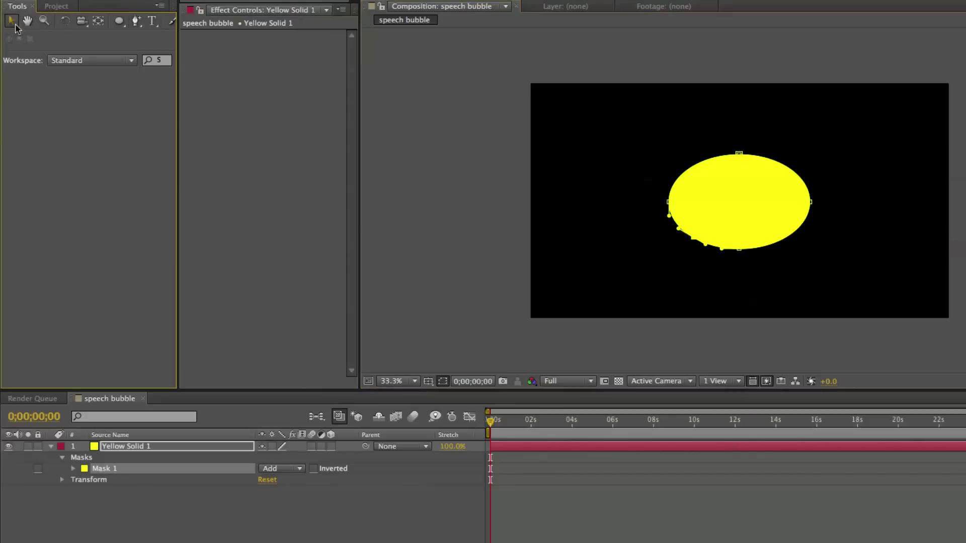
pyautogui.moveTo(694, 243)
pyautogui.mouseDown()
pyautogui.moveTo(666, 271)
pyautogui.moveTo(694, 243)
pyautogui.mouseUp()
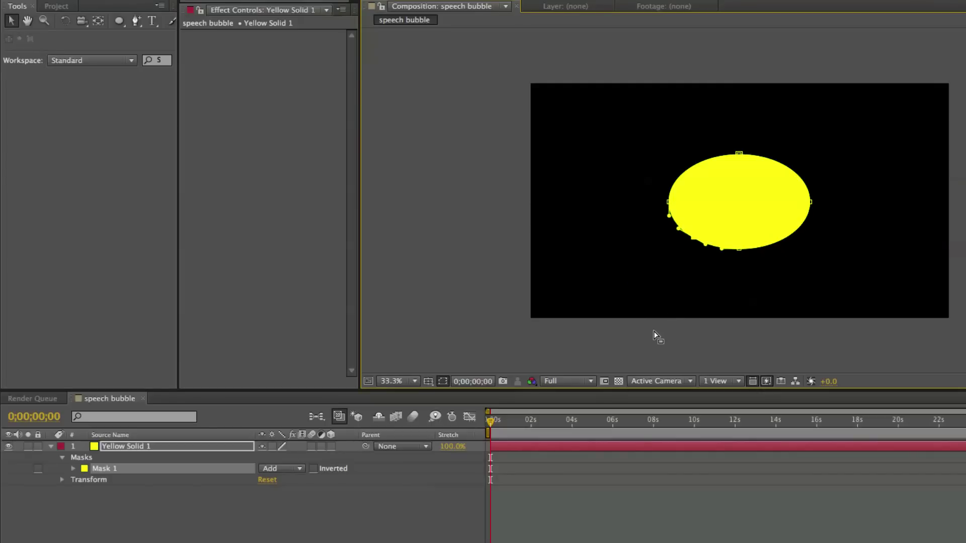
pyautogui.click(684, 283)
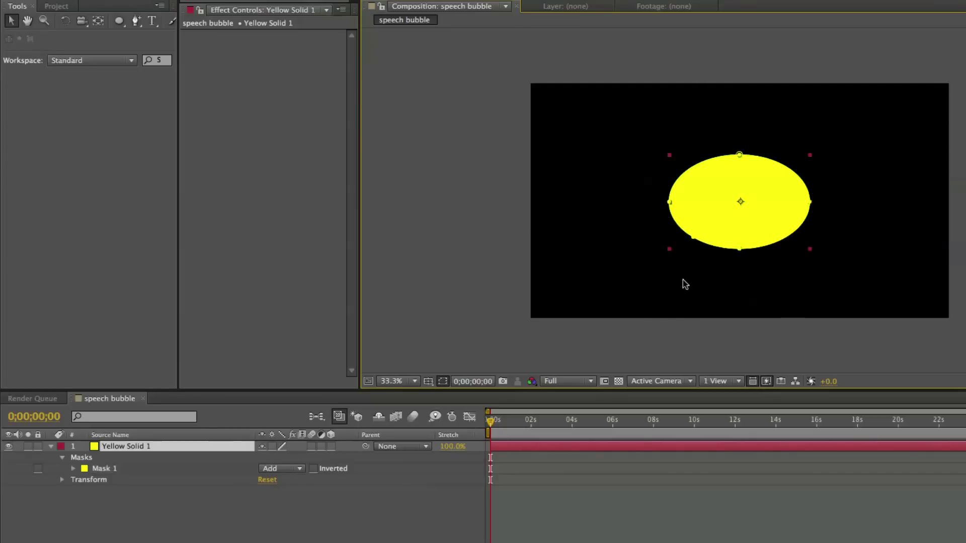
# Add a vertex on the mask's lower-left edge and pull it down-left into a pointed tail
pyautogui.click(136, 21)
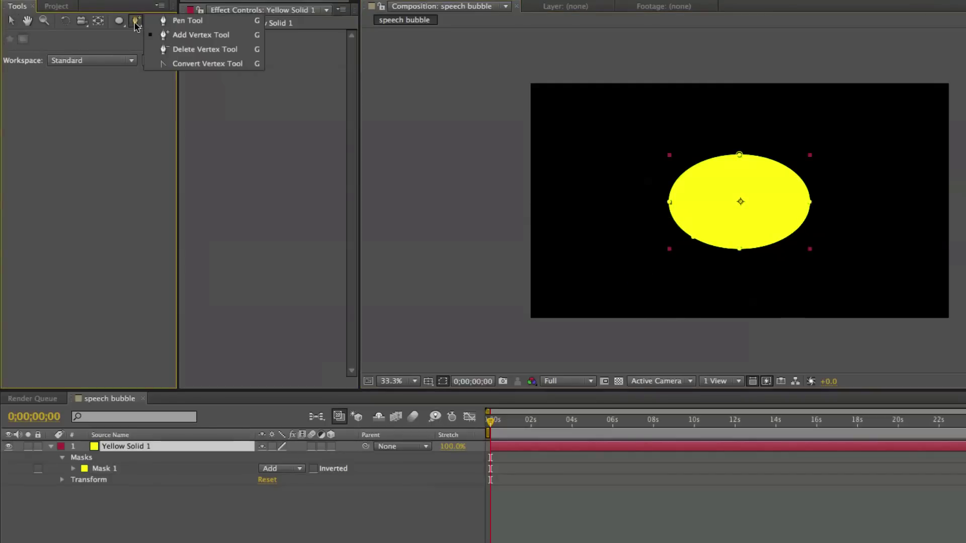
pyautogui.click(187, 40)
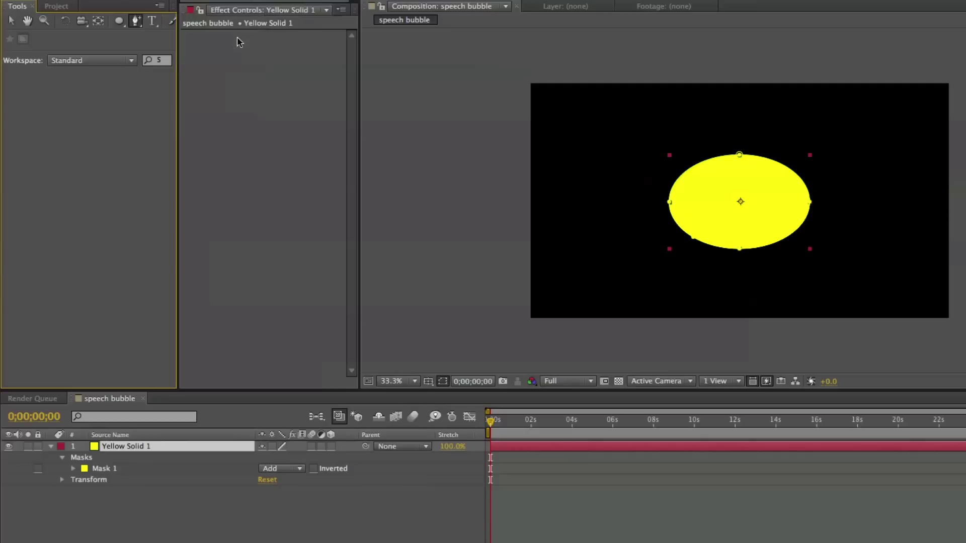
pyautogui.click(707, 251)
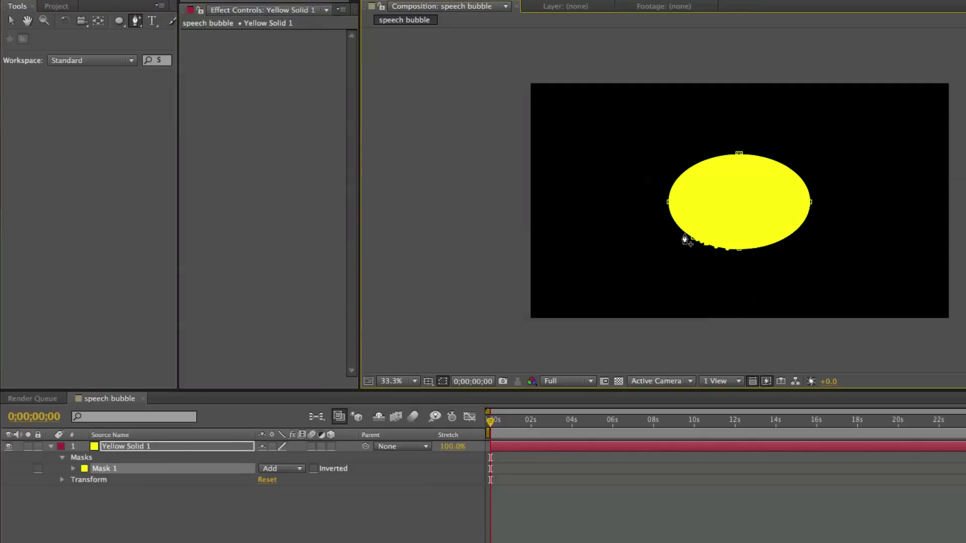
pyautogui.click(680, 235)
pyautogui.click(10, 21)
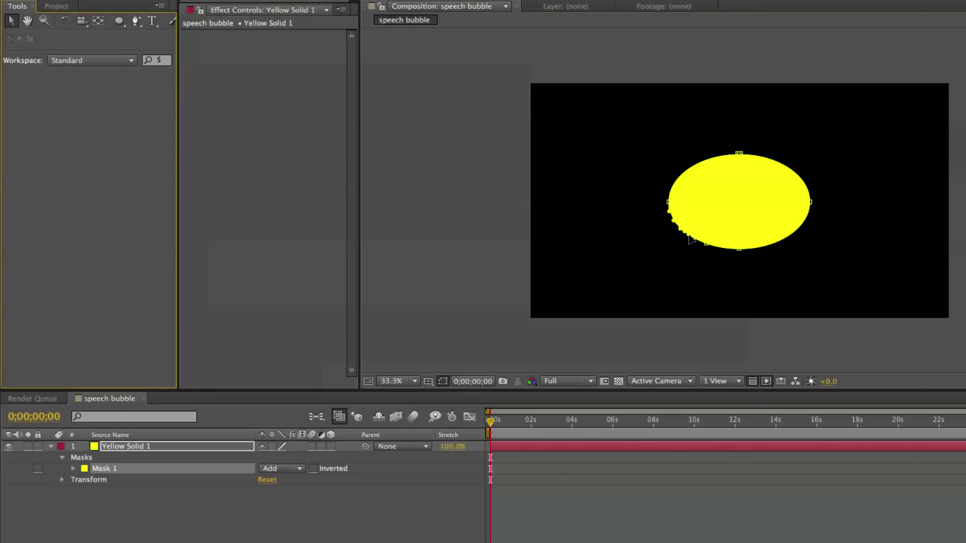
pyautogui.moveTo(690, 237); pyautogui.dragTo(681, 246)
pyautogui.hotkey('ctrl', 'z')
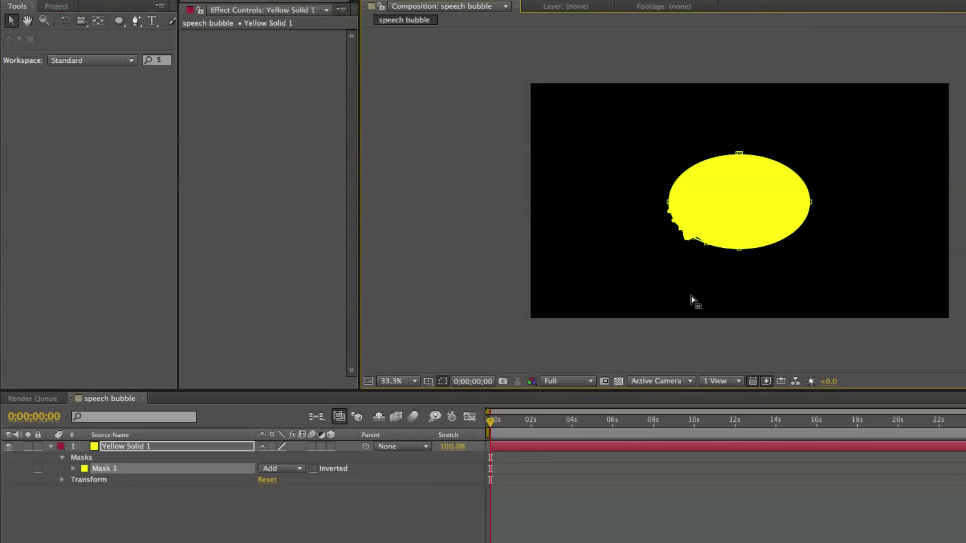
pyautogui.click(700, 331)
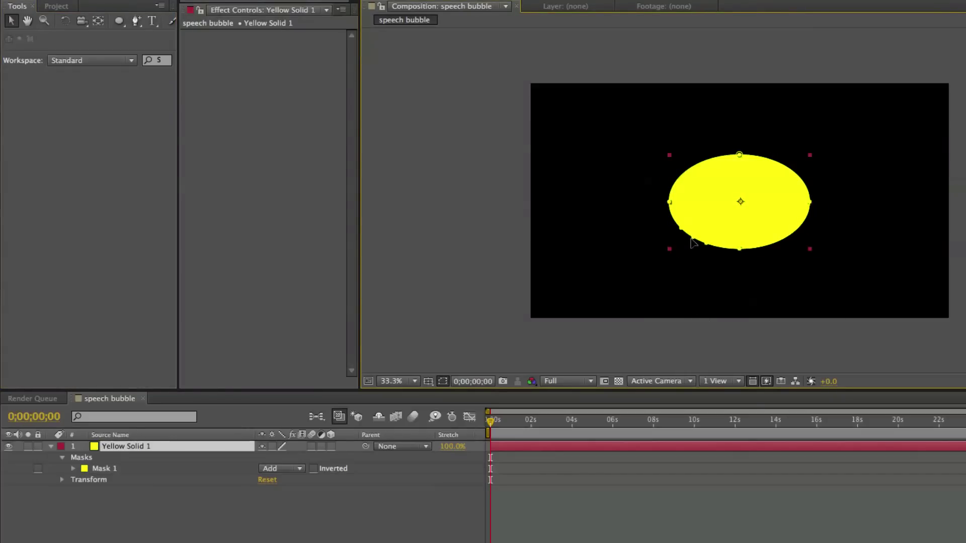
pyautogui.moveTo(694, 242); pyautogui.dragTo(660, 278)
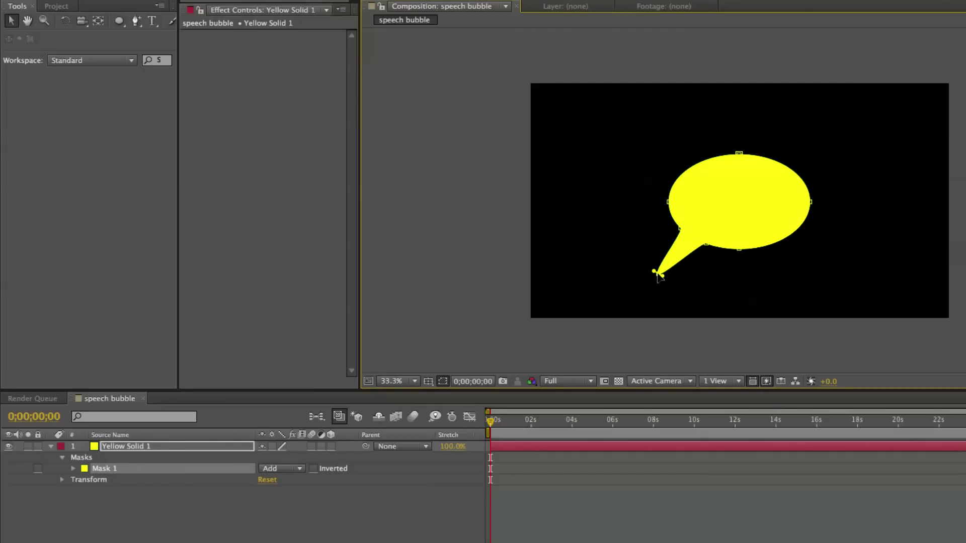
pyautogui.moveTo(136, 21); pyautogui.dragTo(176, 72)
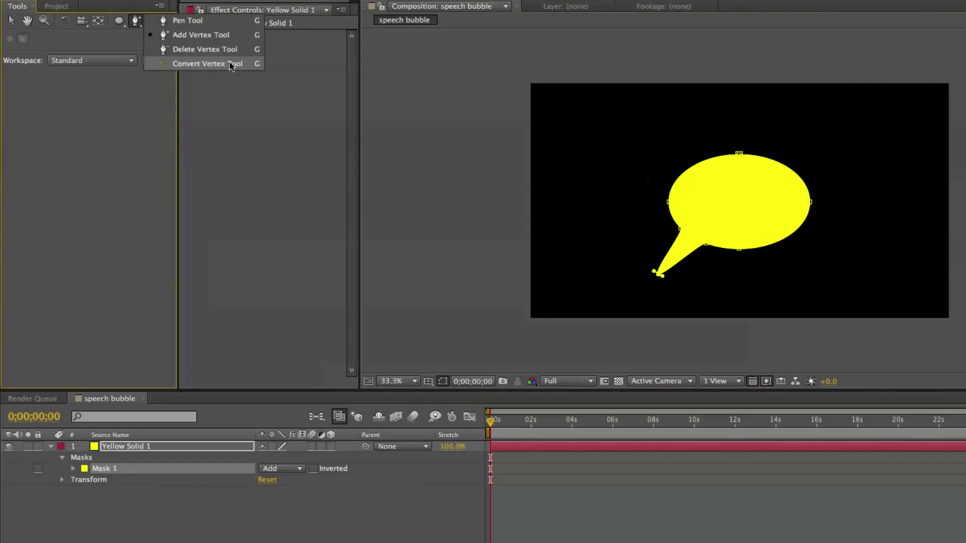
# Convert the tail-tip vertex into a sharp corner point, then deselect the layer
pyautogui.moveTo(177, 65); pyautogui.dragTo(232, 65)
pyautogui.click(657, 274)
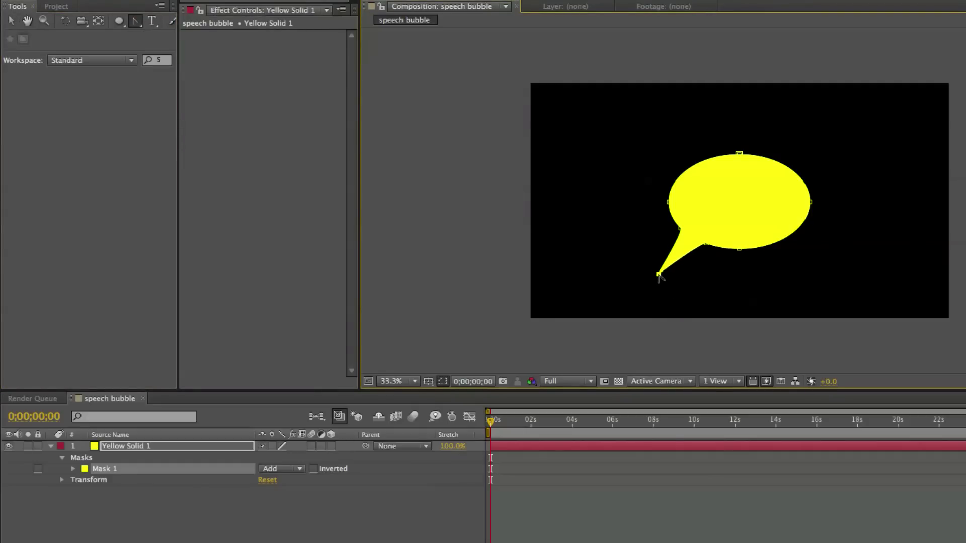
pyautogui.moveTo(659, 274); pyautogui.dragTo(660, 278)
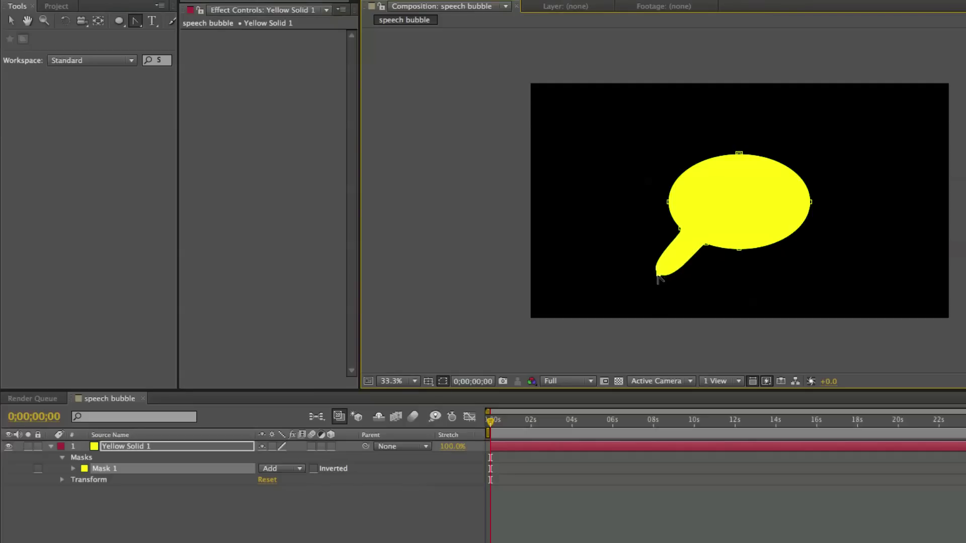
pyautogui.click(659, 274)
pyautogui.press('v')
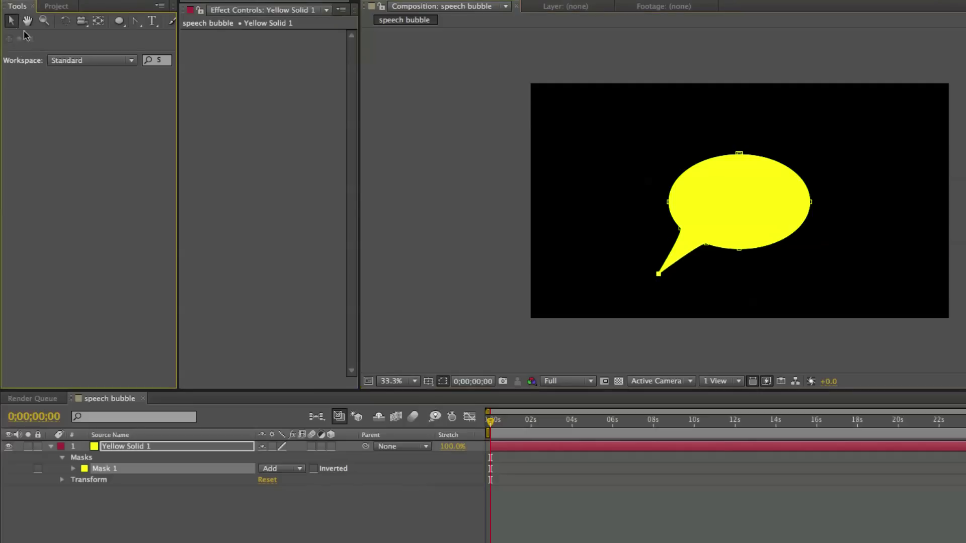
pyautogui.click(707, 335)
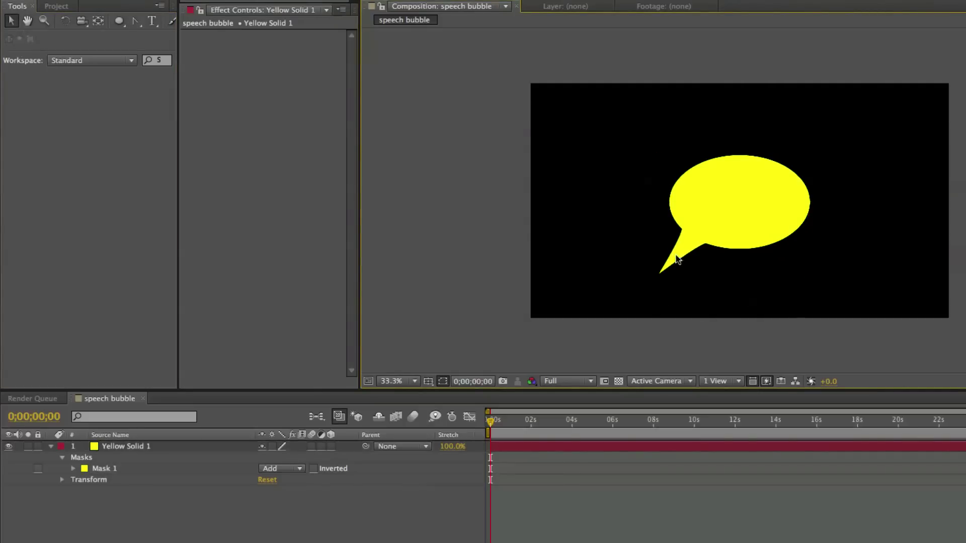
# Reveal Yellow Solid 1's Transform properties and scale the bubble up to 107%
pyautogui.click(135, 448)
pyautogui.click(59, 451)
pyautogui.click(51, 446)
pyautogui.click(51, 447)
pyautogui.click(61, 481)
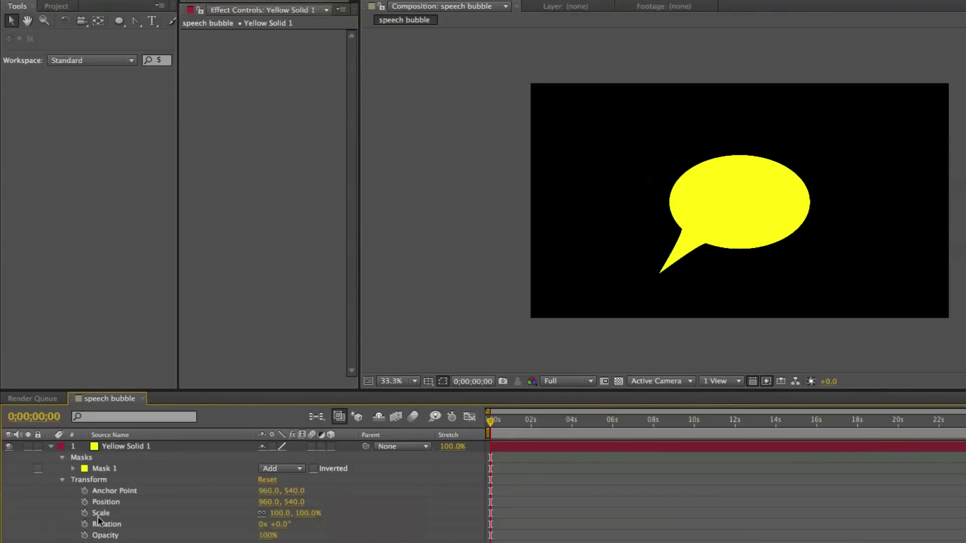
pyautogui.click(101, 513)
pyautogui.moveTo(309, 513); pyautogui.dragTo(306, 512)
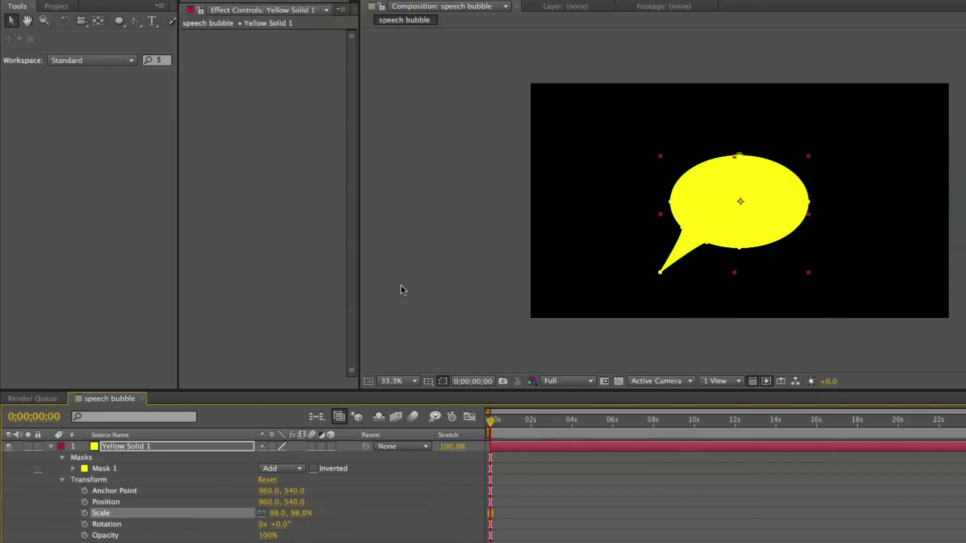
# Move the anchor point to the tail tip (586, 872) and reposition the bubble to 576, 870
pyautogui.click(115, 492)
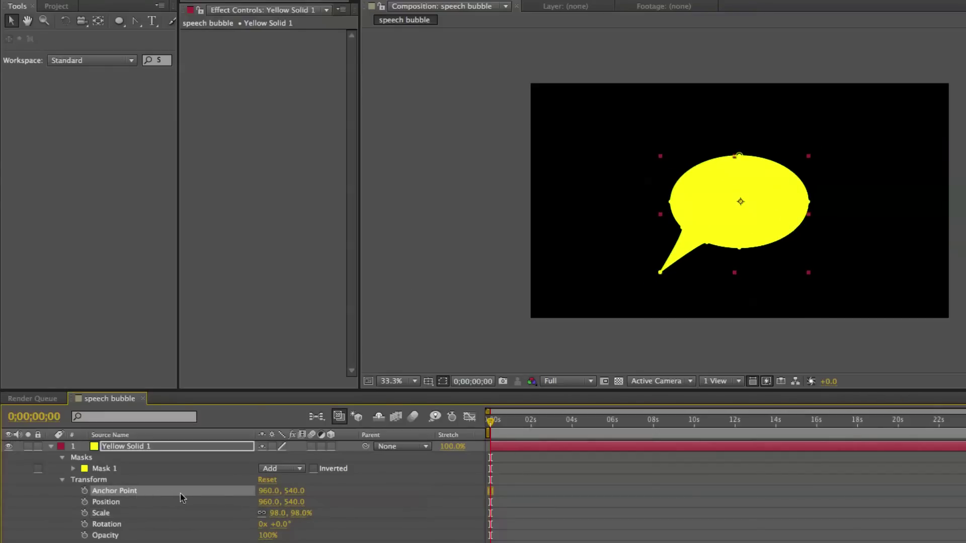
pyautogui.moveTo(296, 491); pyautogui.dragTo(524, 487)
pyautogui.moveTo(294, 513)
pyautogui.mouseDown()
pyautogui.moveTo(319, 512)
pyautogui.moveTo(304, 513)
pyautogui.mouseUp()
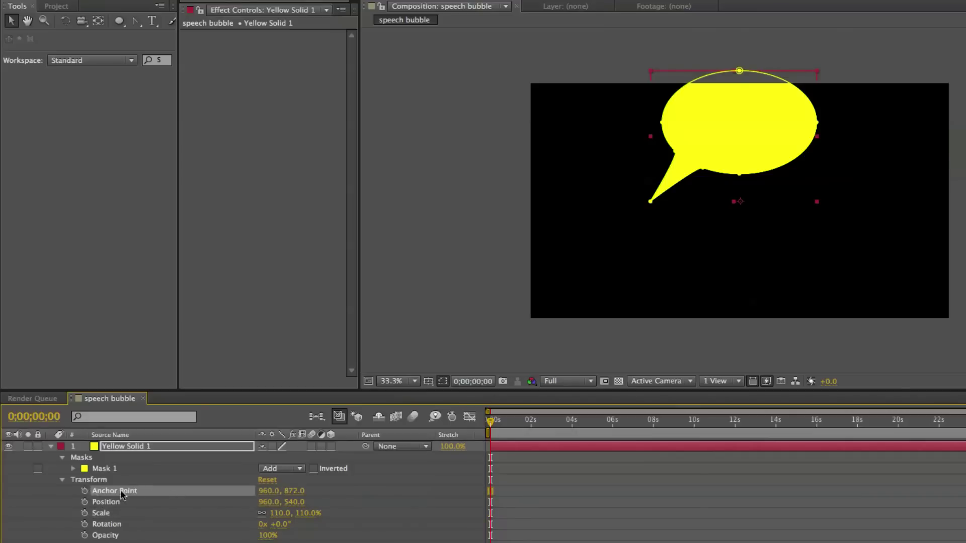
pyautogui.moveTo(269, 492); pyautogui.dragTo(9, 479)
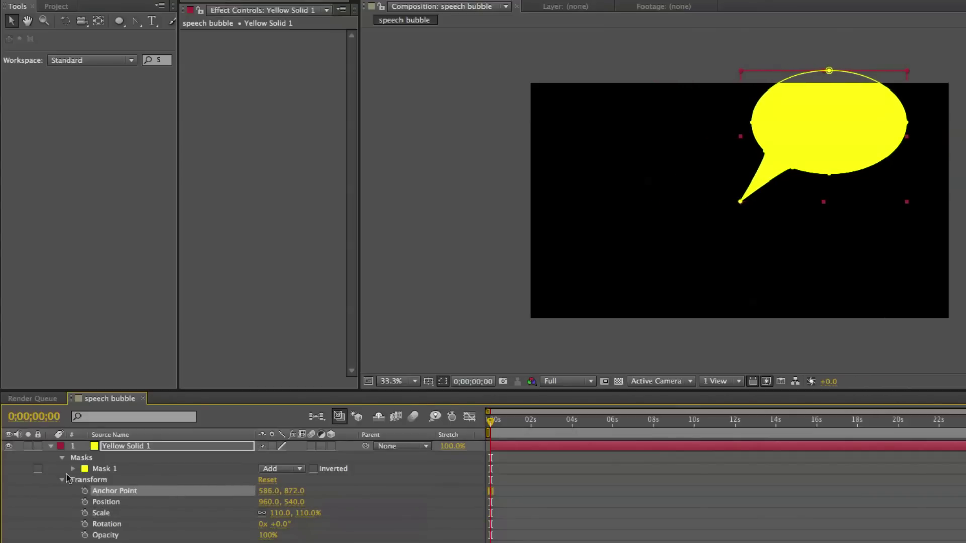
pyautogui.moveTo(826, 127); pyautogui.dragTo(743, 198)
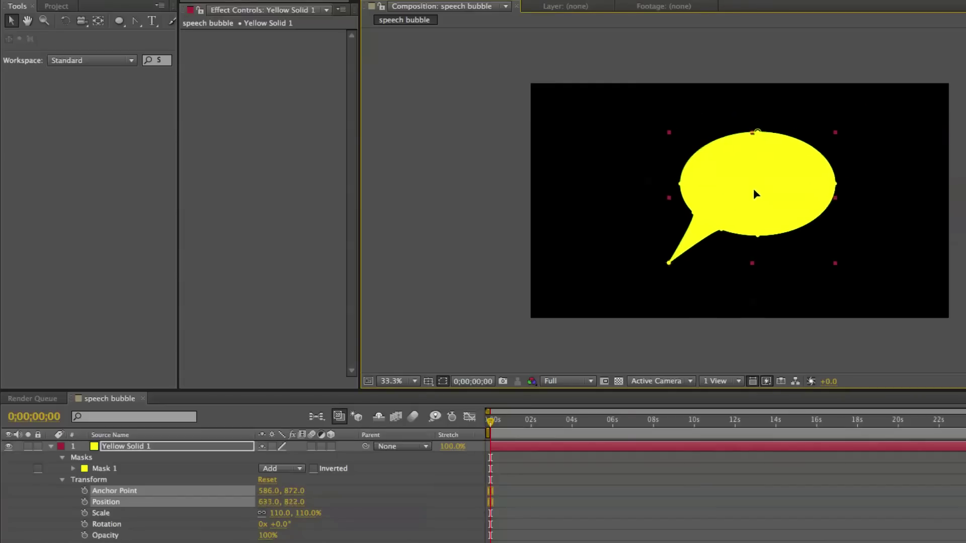
pyautogui.moveTo(746, 202); pyautogui.dragTo(744, 204)
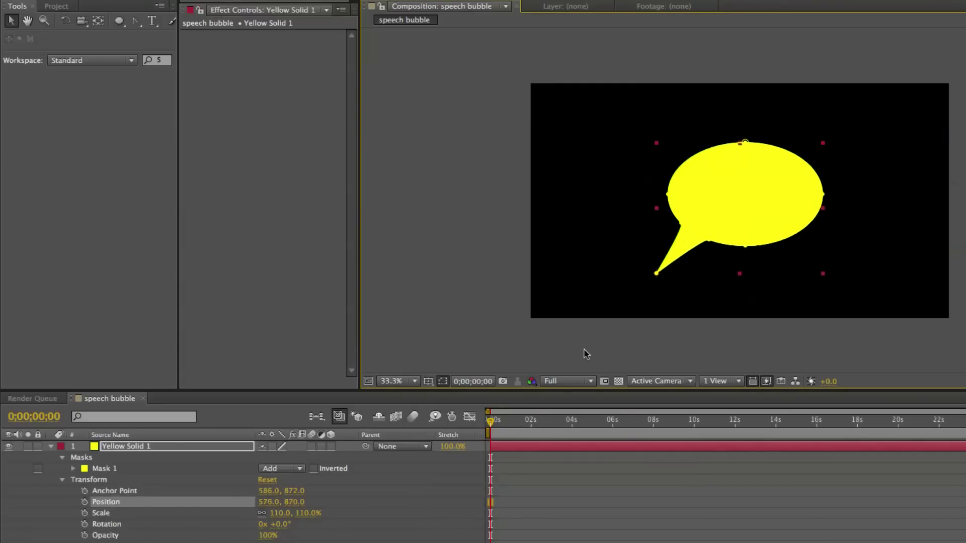
pyautogui.moveTo(308, 513)
pyautogui.mouseDown()
pyautogui.moveTo(276, 513)
pyautogui.moveTo(298, 513)
pyautogui.mouseUp()
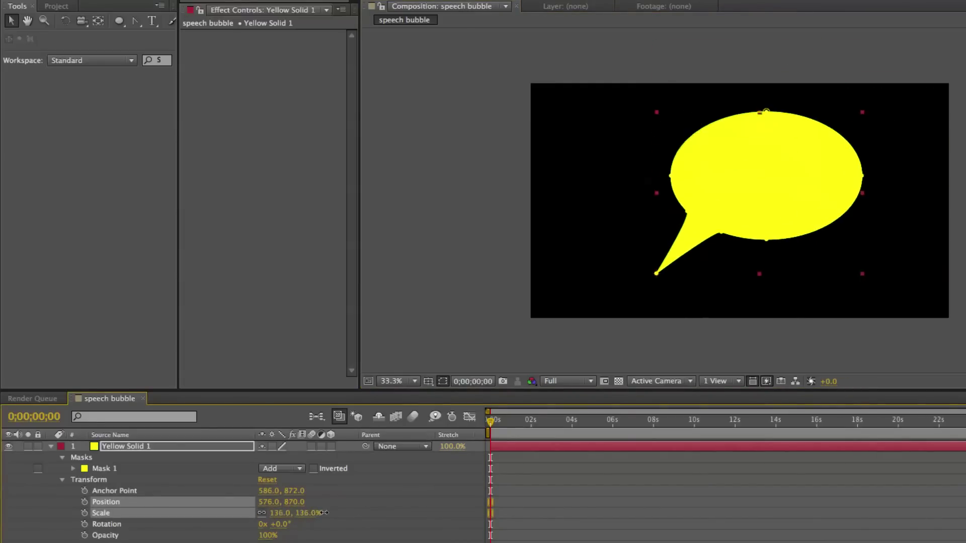
pyautogui.press('=')
pyautogui.press('=')
# Set a starting Scale keyframe of 0% at 15 frames
pyautogui.click(530, 423)
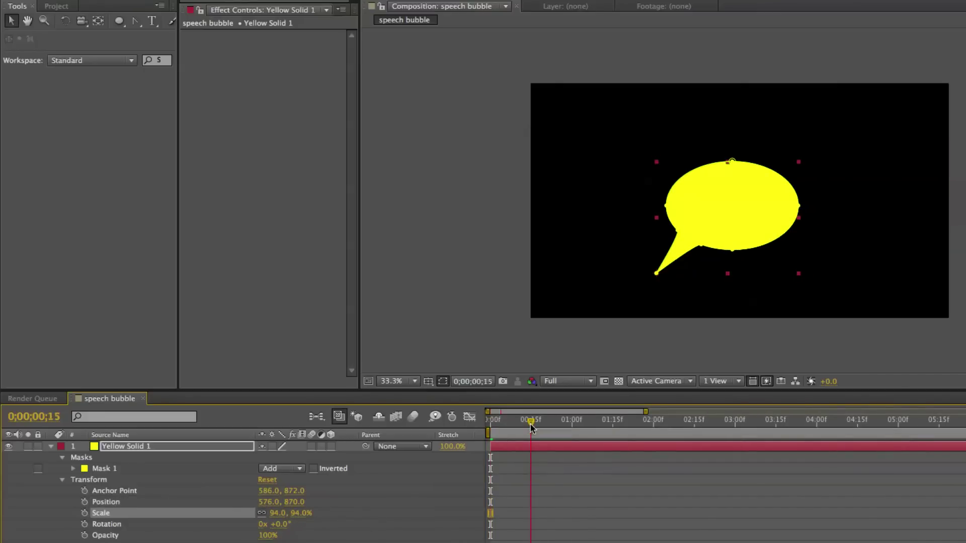
pyautogui.click(84, 514)
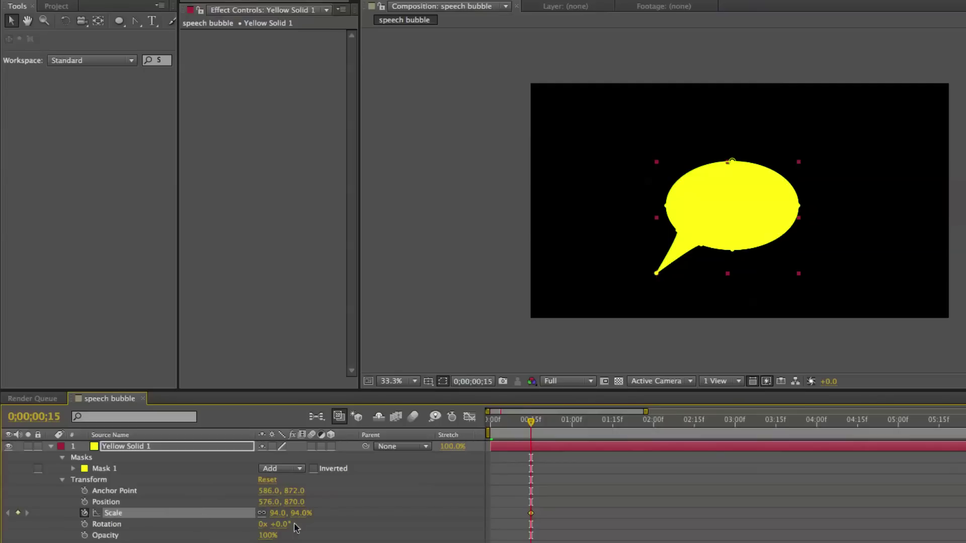
pyautogui.click(276, 514)
pyautogui.write('0')
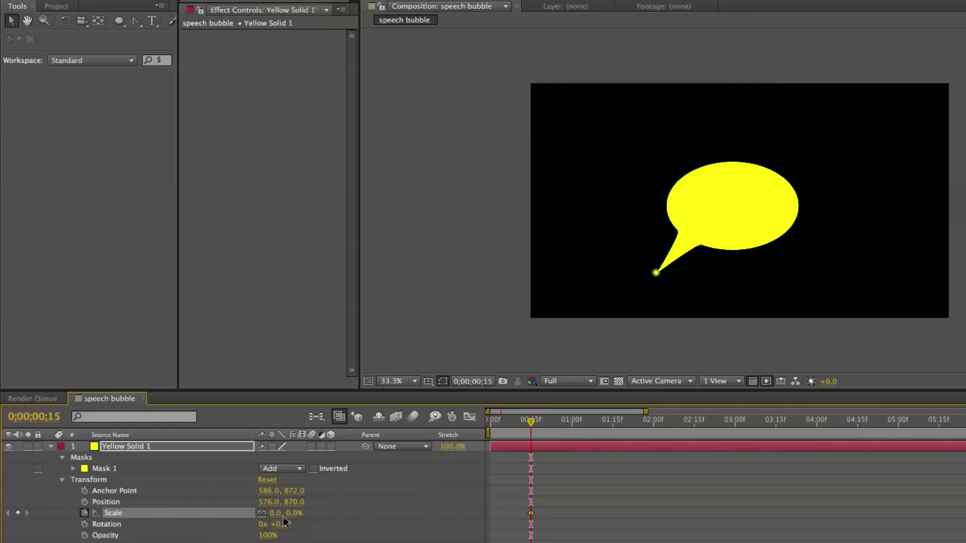
pyautogui.press('Return')
pyautogui.click(561, 498)
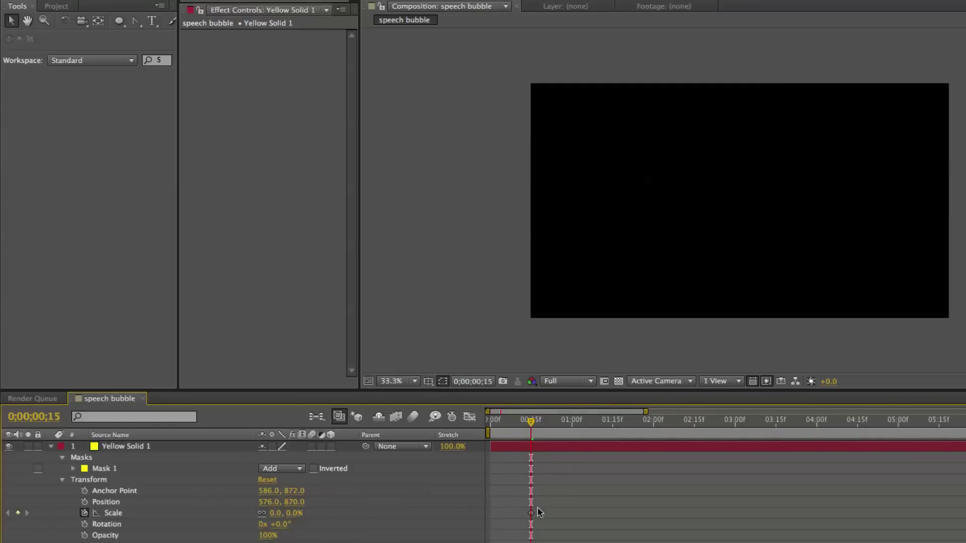
pyautogui.click(531, 513)
pyautogui.click(294, 514)
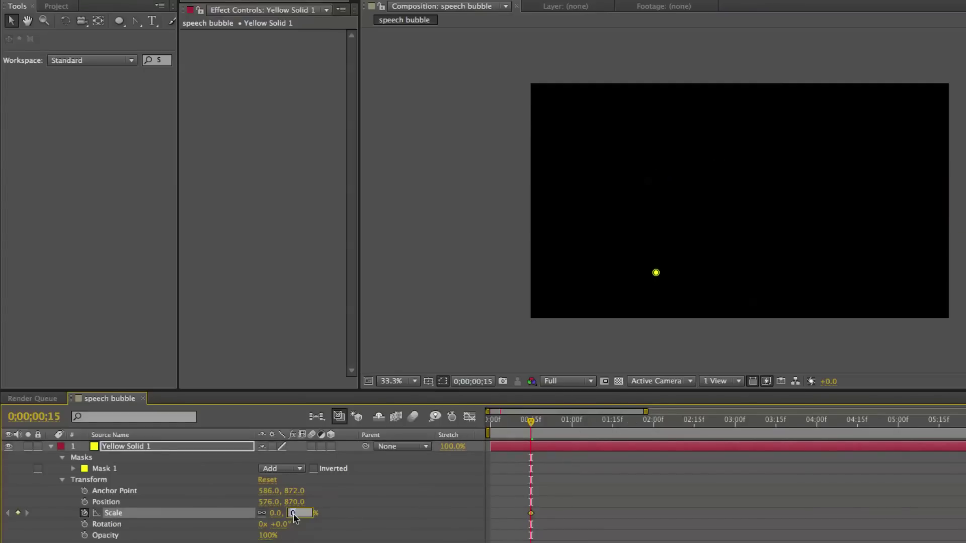
pyautogui.click(380, 521)
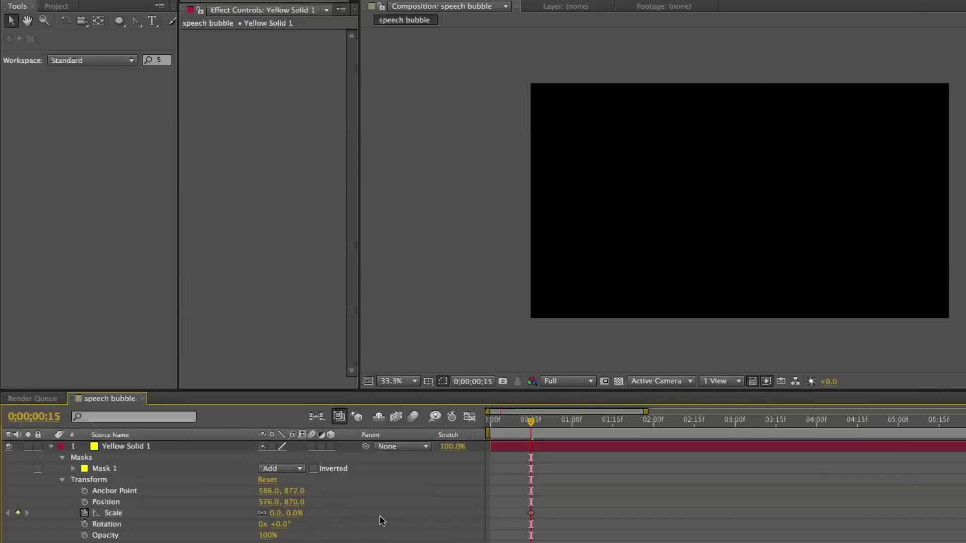
# Add a 100% Scale keyframe at one second and preview the pop-in
pyautogui.click(572, 423)
pyautogui.click(295, 513)
pyautogui.write('1')
pyautogui.press('Return')
pyautogui.press('Home')
pyautogui.click(458, 319)
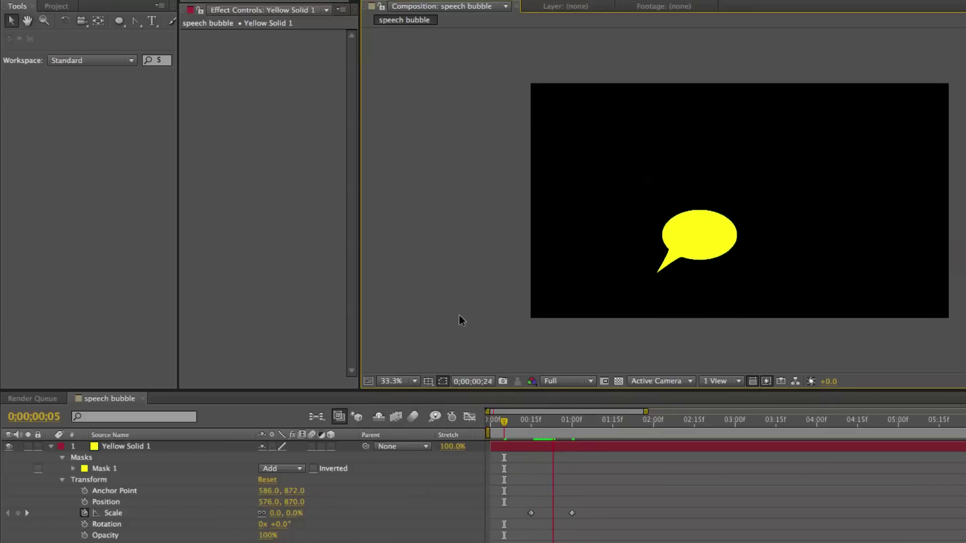
pyautogui.moveTo(572, 421); pyautogui.dragTo(588, 436)
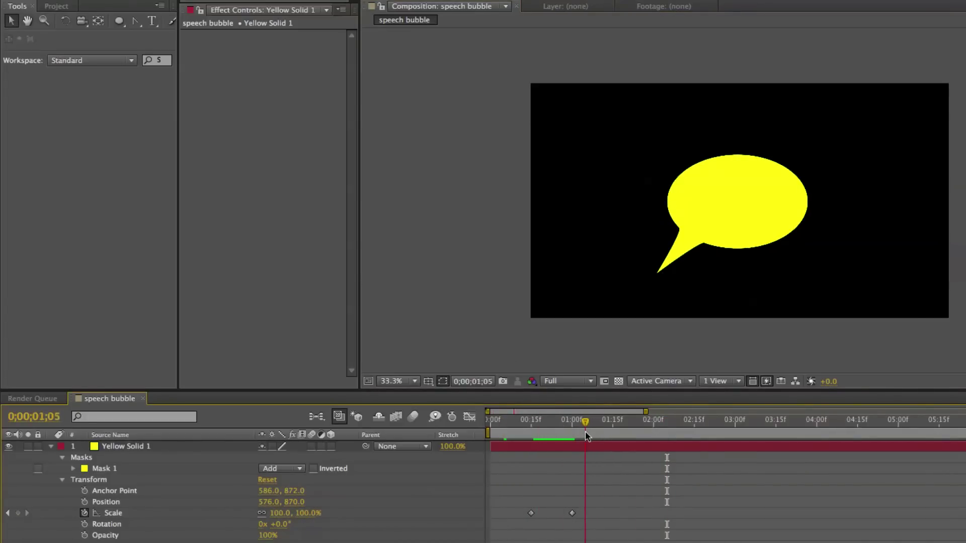
# Add extra Scale keyframes at 1:05, 1:10 and 1:20
pyautogui.click(18, 513)
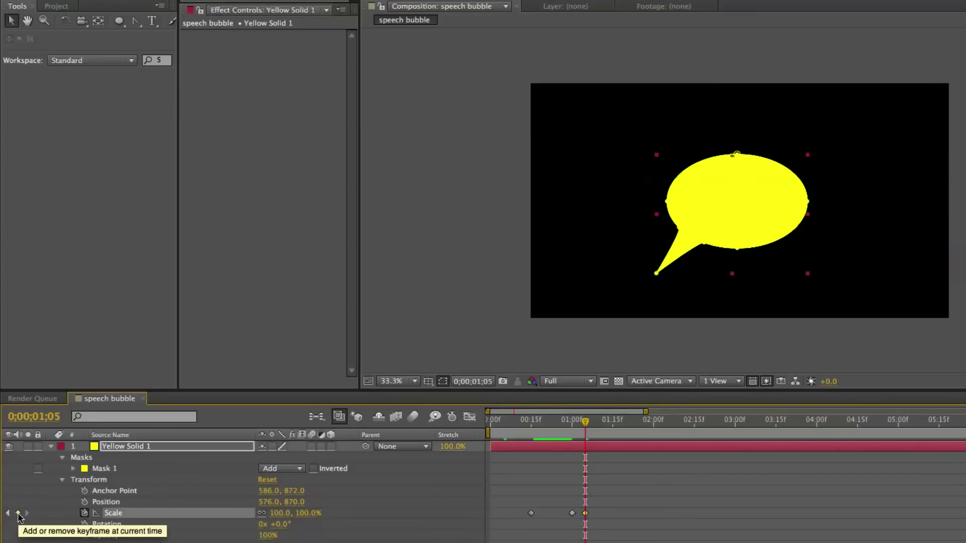
pyautogui.click(600, 432)
pyautogui.click(18, 513)
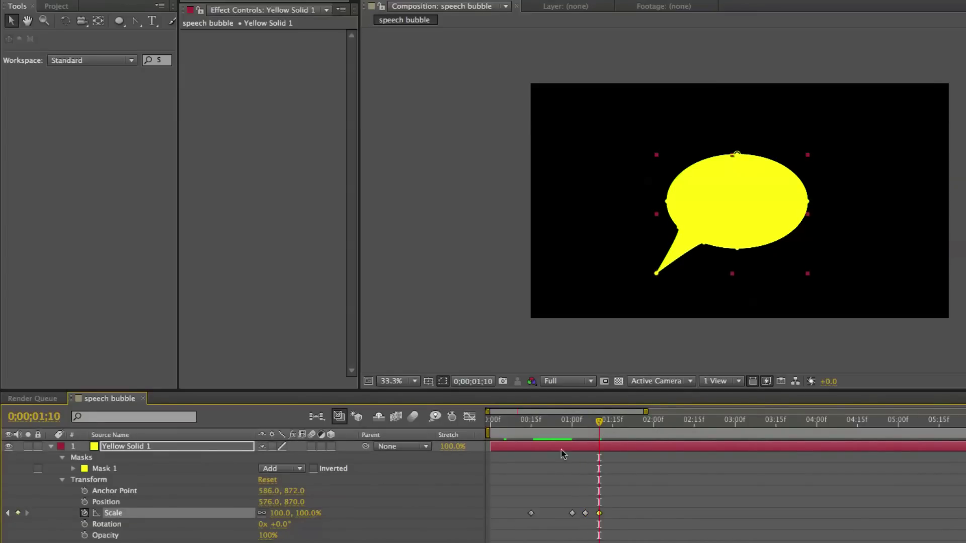
pyautogui.click(613, 426)
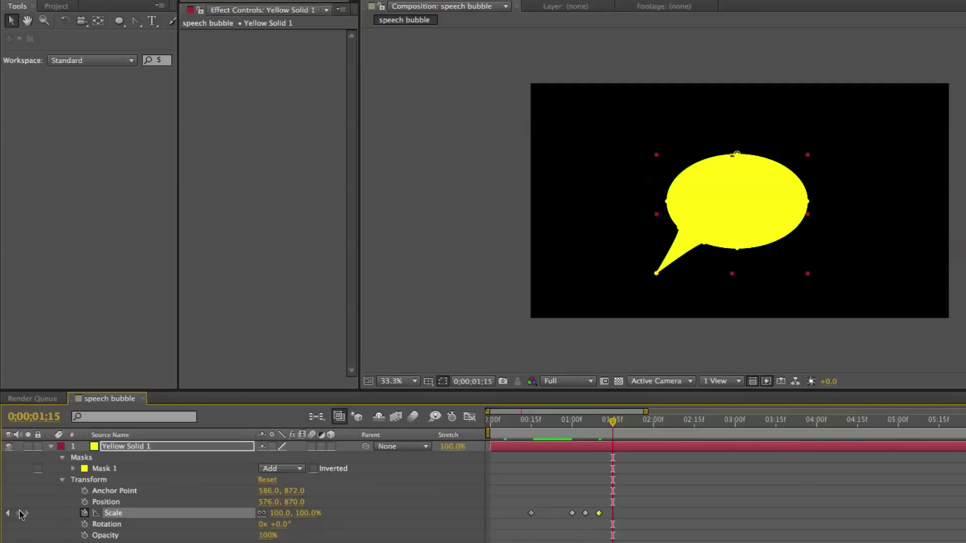
pyautogui.moveTo(631, 420); pyautogui.dragTo(626, 420)
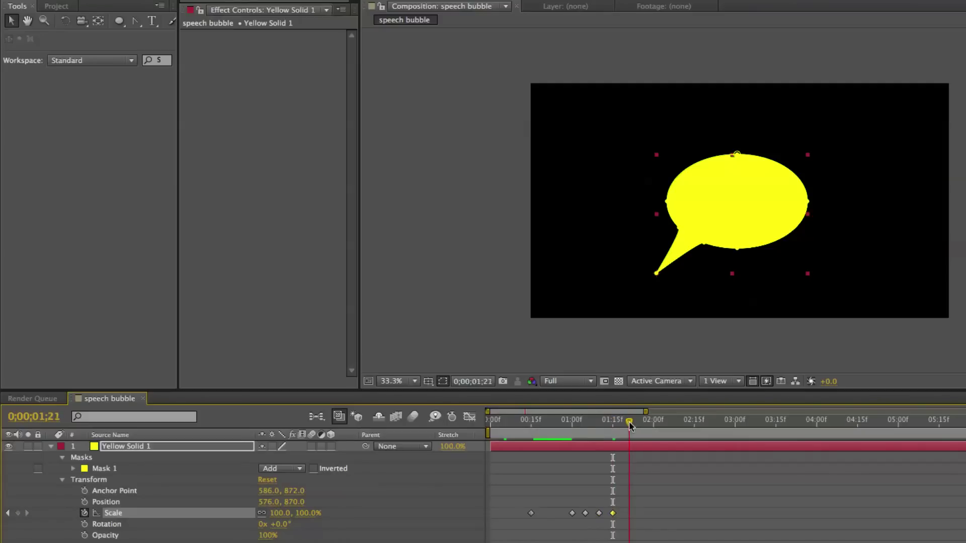
pyautogui.click(18, 514)
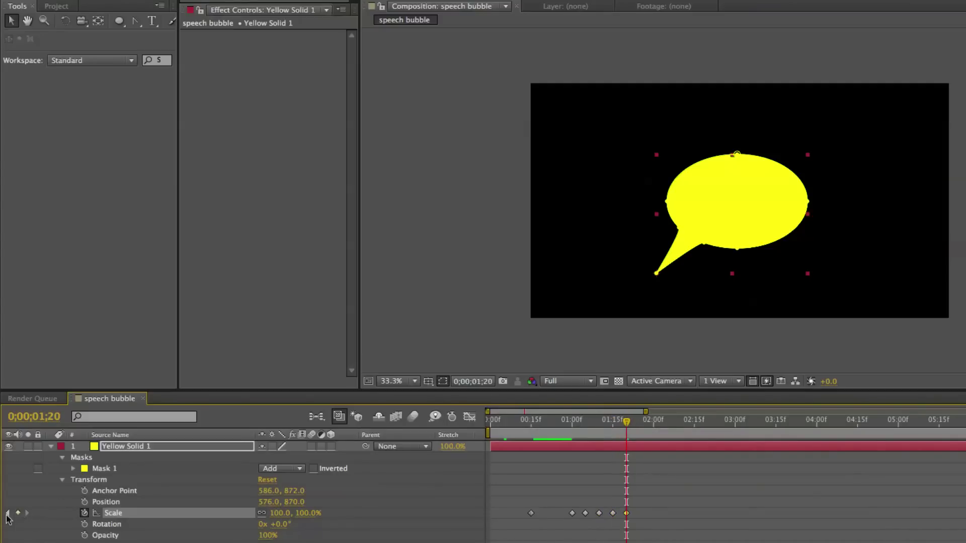
# Return to the one-second keyframe and raise its scale to 110% for an overshoot
pyautogui.click(7, 513)
pyautogui.click(8, 513)
pyautogui.click(7, 514)
pyautogui.click(7, 513)
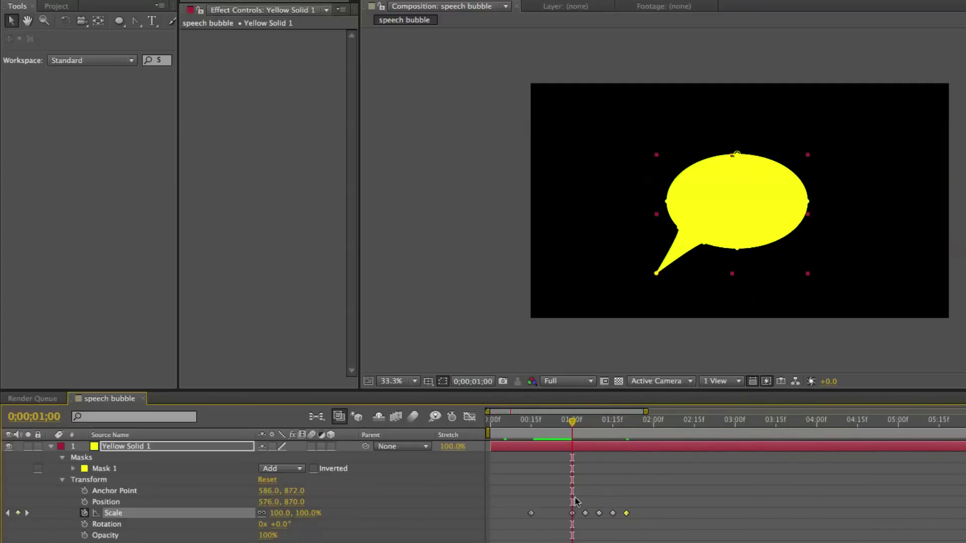
pyautogui.moveTo(554, 421)
pyautogui.mouseDown()
pyautogui.moveTo(590, 421)
pyautogui.moveTo(571, 424)
pyautogui.mouseUp()
pyautogui.moveTo(311, 514); pyautogui.dragTo(319, 514)
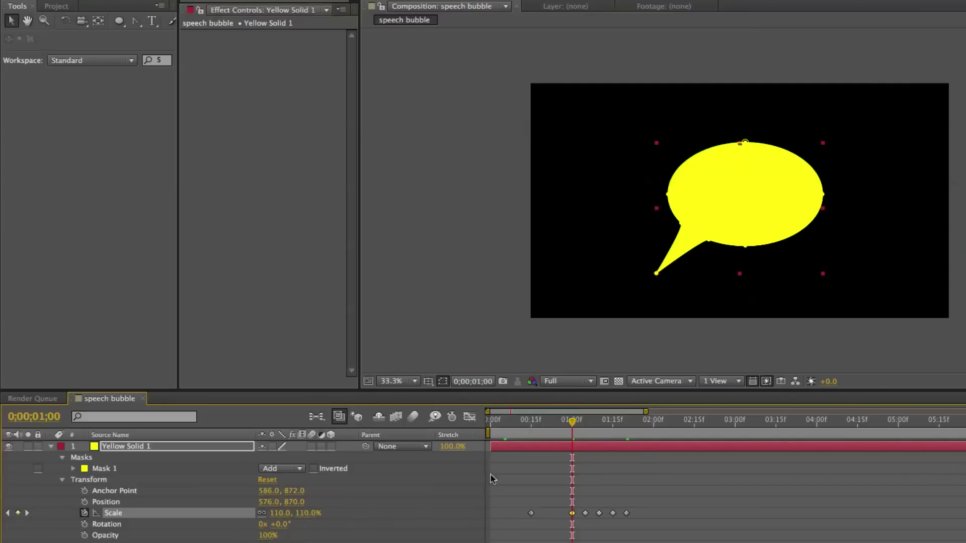
# Adjust the bounce keyframes: shrink at 1:05, enlarge slightly at 1:10, 98% at 1:15
pyautogui.click(587, 427)
pyautogui.moveTo(310, 513); pyautogui.dragTo(305, 513)
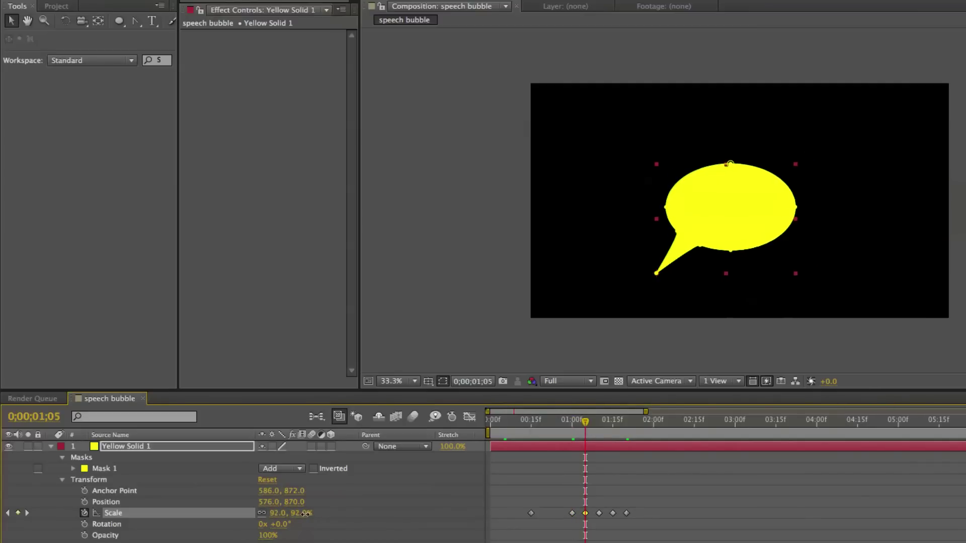
pyautogui.click(599, 422)
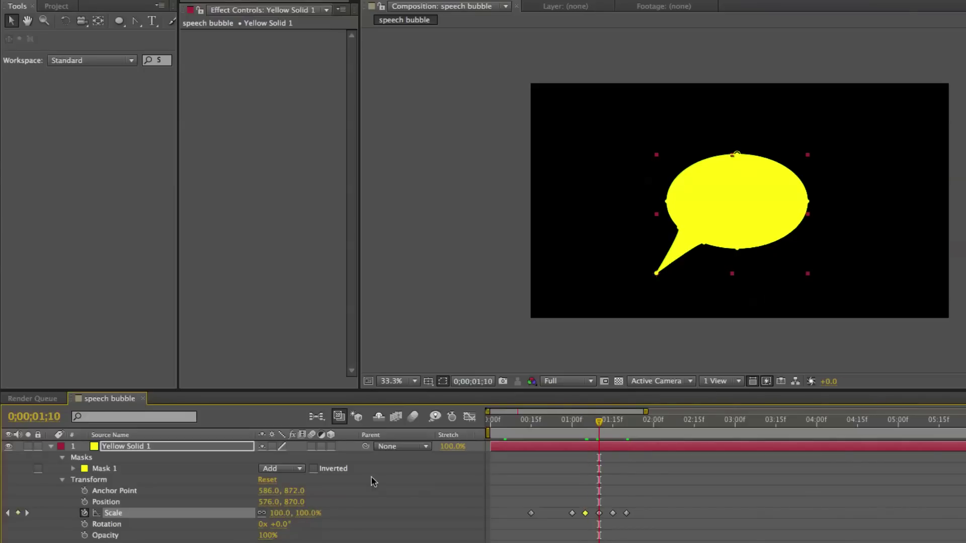
pyautogui.moveTo(313, 513); pyautogui.dragTo(315, 513)
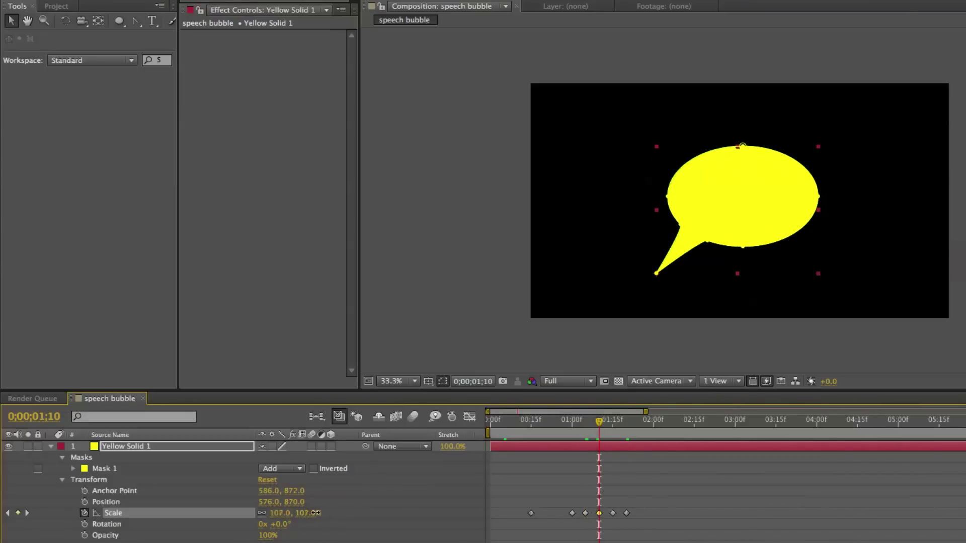
pyautogui.click(613, 421)
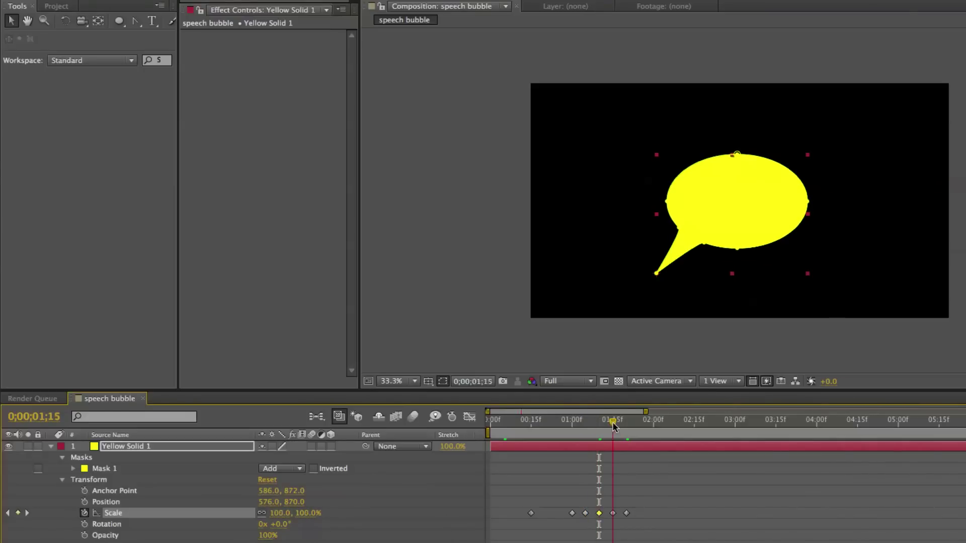
pyautogui.moveTo(309, 513); pyautogui.dragTo(307, 514)
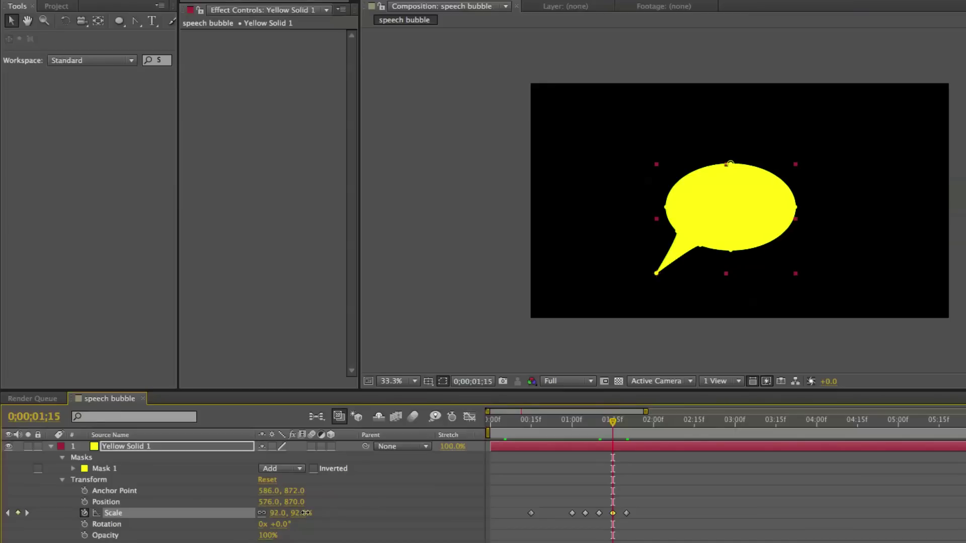
pyautogui.moveTo(307, 514); pyautogui.dragTo(309, 513)
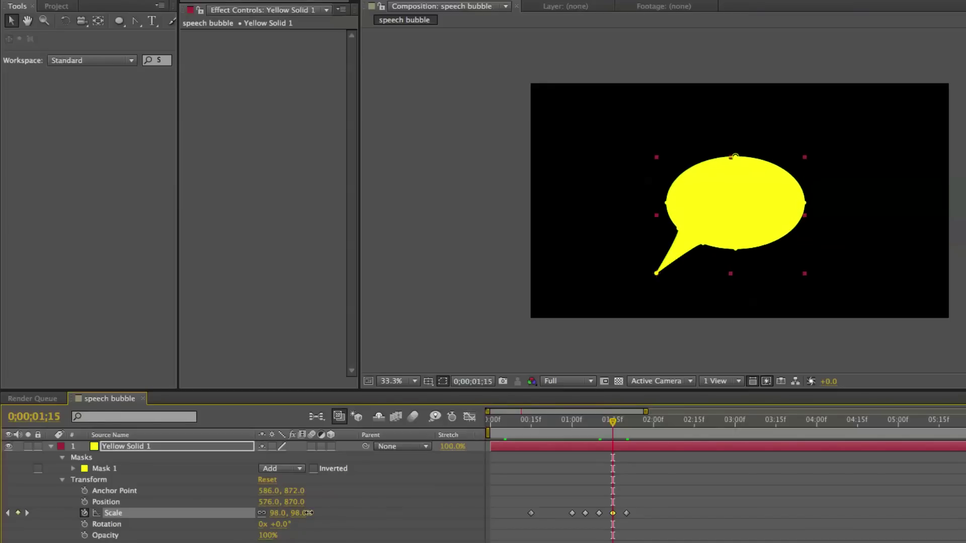
# Preview the bouncy pop-in, then return to the 0;00;00;29 overshoot frame
pyautogui.moveTo(627, 421); pyautogui.dragTo(556, 423)
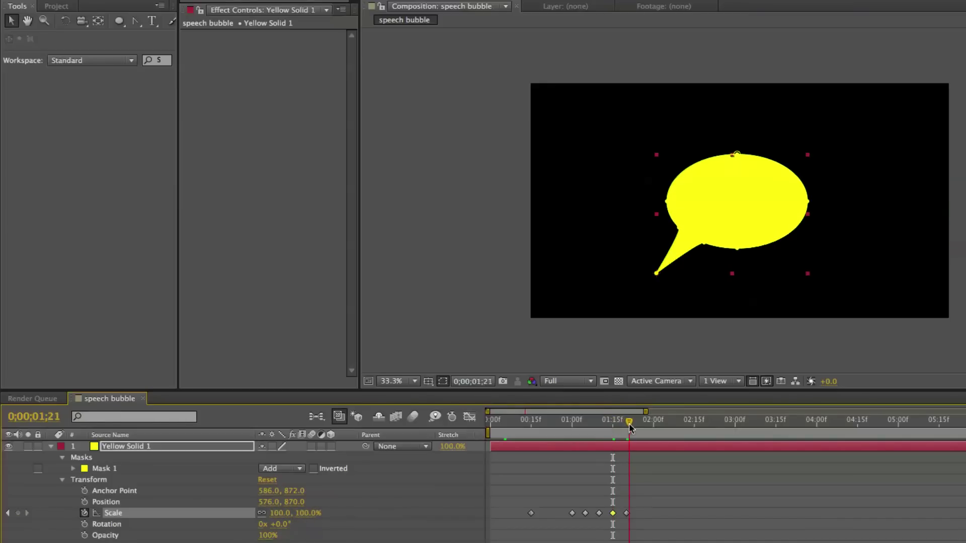
pyautogui.click(650, 358)
pyautogui.press('space')
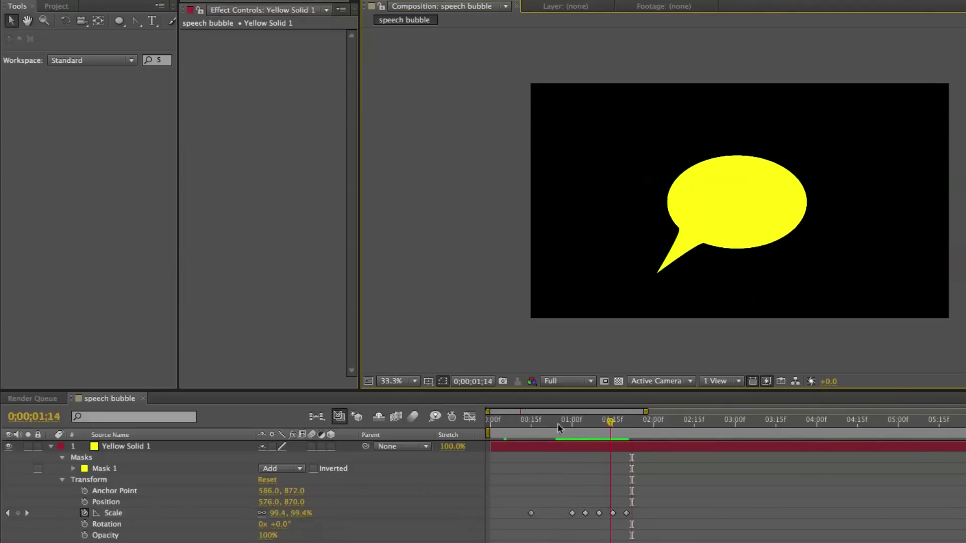
pyautogui.moveTo(558, 423); pyautogui.dragTo(520, 422)
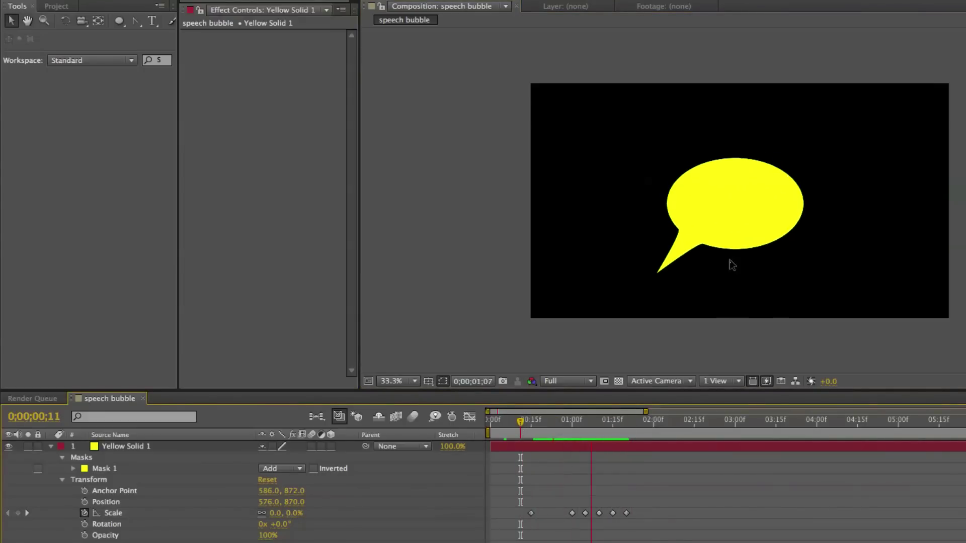
pyautogui.click(690, 349)
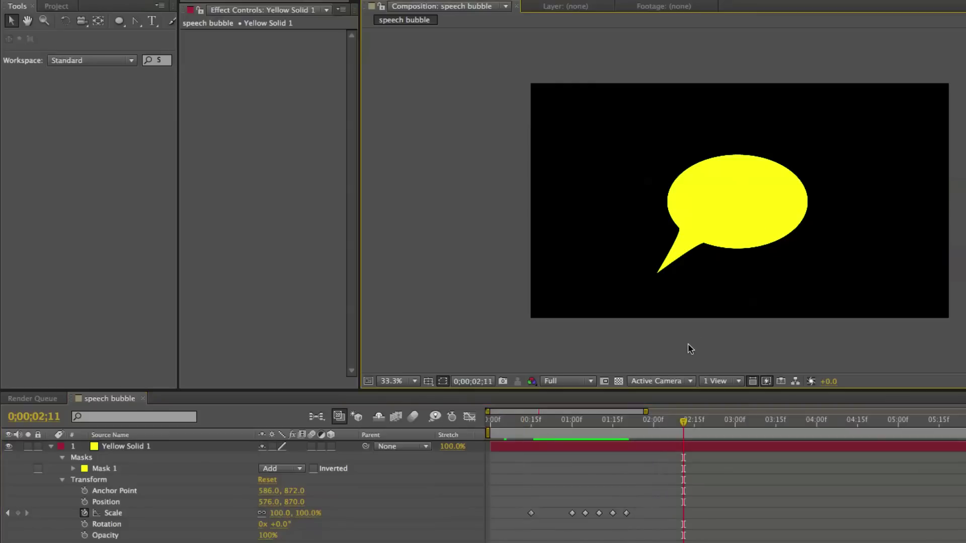
pyautogui.moveTo(645, 425); pyautogui.dragTo(569, 426)
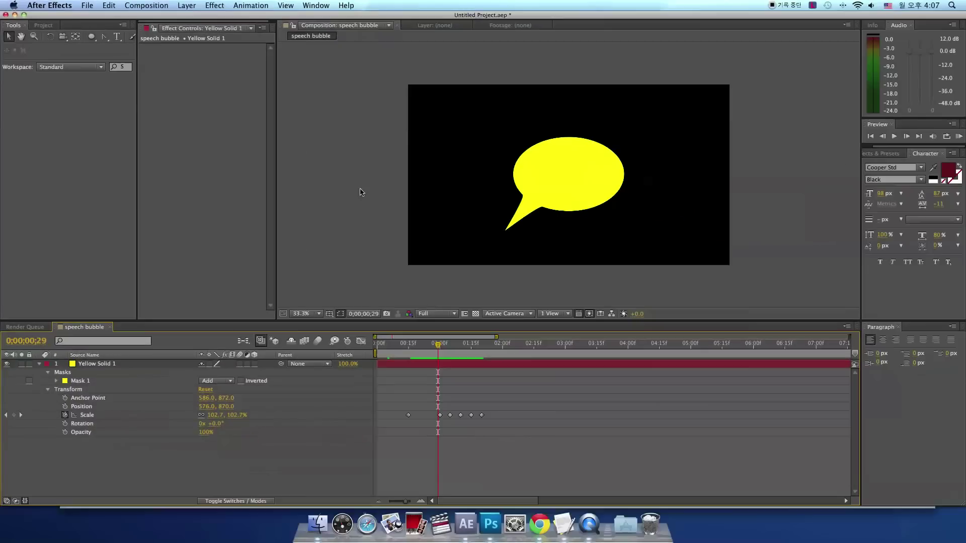
# Add a 'speech bubble' text layer and centre it inside the yellow bubble
pyautogui.click(117, 36)
pyautogui.click(524, 163)
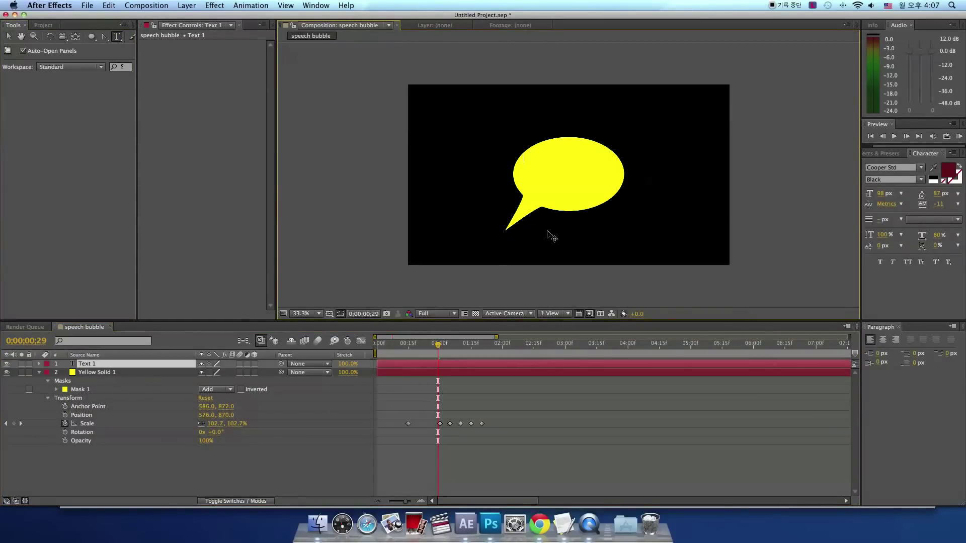
pyautogui.write('speech bubble')
pyautogui.click(8, 36)
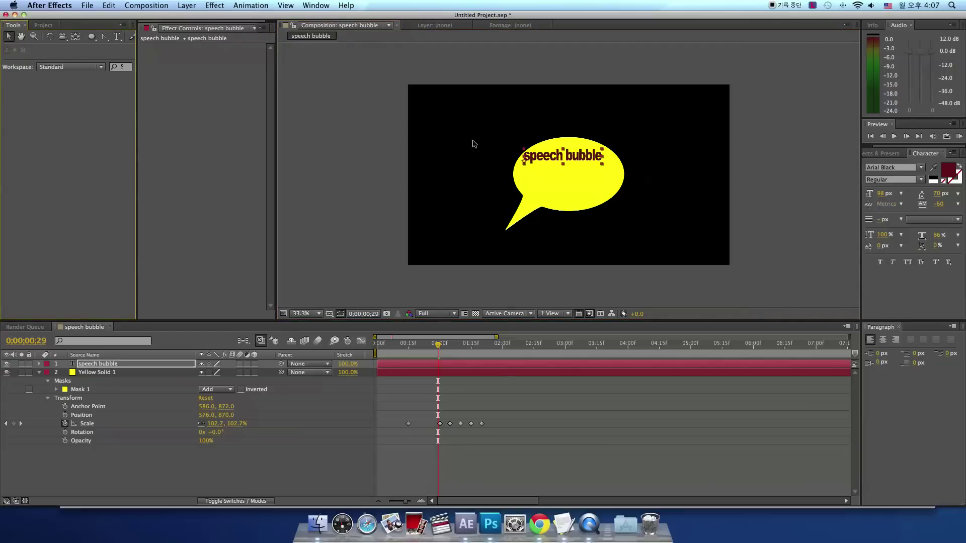
pyautogui.moveTo(597, 165); pyautogui.dragTo(594, 175)
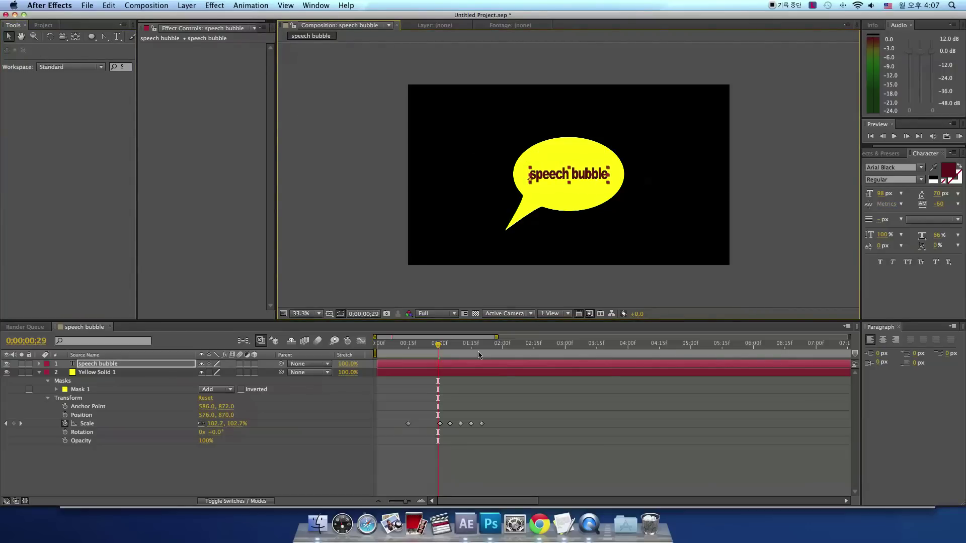
# Parent the 'speech bubble' text layer to Yellow Solid 1
pyautogui.moveTo(439, 346); pyautogui.dragTo(482, 347)
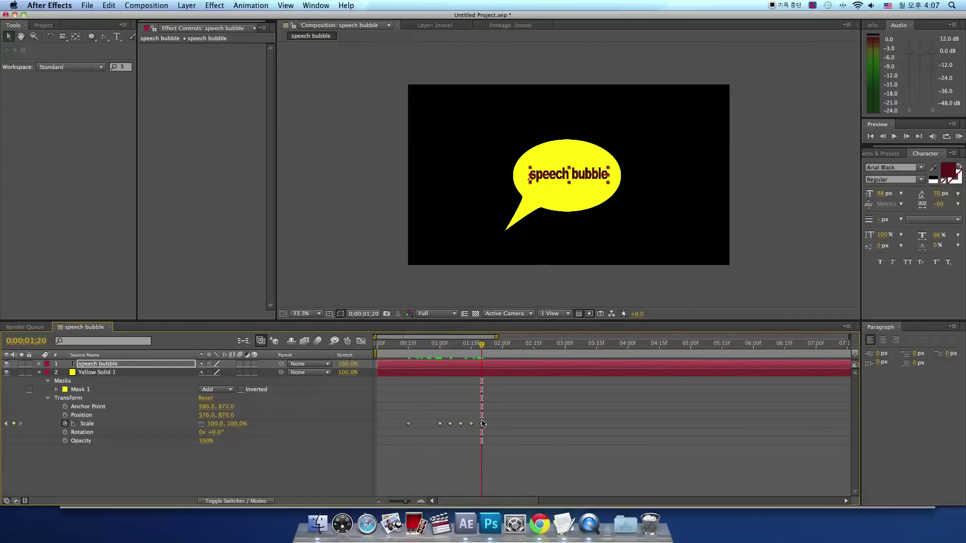
pyautogui.click(483, 424)
pyautogui.click(482, 363)
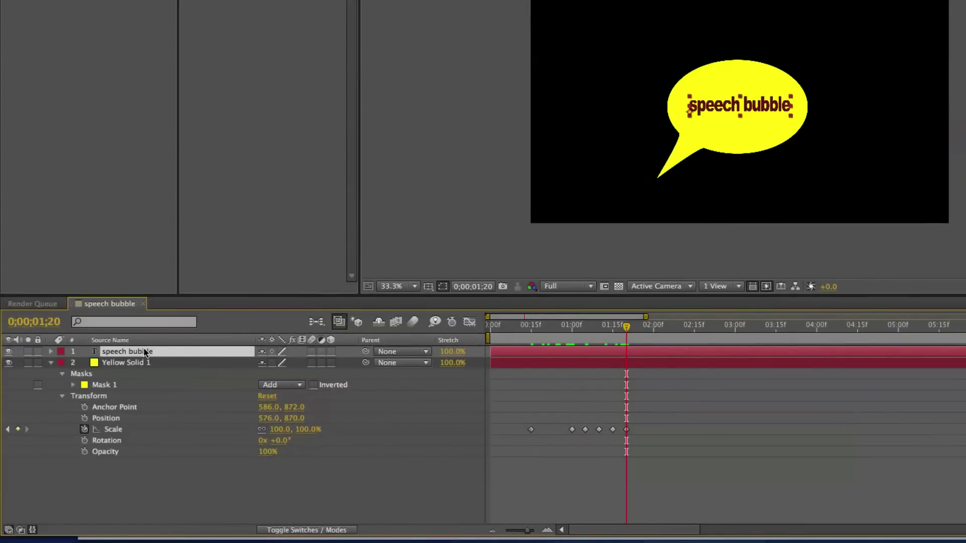
pyautogui.moveTo(366, 354); pyautogui.dragTo(345, 341)
# Parent the text layer to Yellow Solid 1 and check it shrinks with the bubble
pyautogui.moveTo(345, 340); pyautogui.dragTo(126, 364)
pyautogui.moveTo(626, 328); pyautogui.dragTo(504, 328)
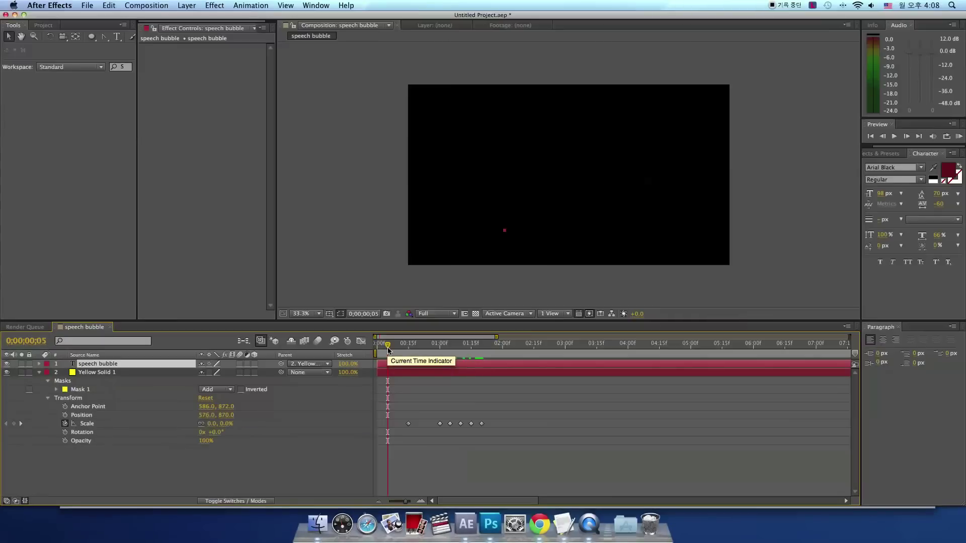
pyautogui.click(804, 194)
# Preview the pop-in and park the playhead on the last full-size Scale keyframe
pyautogui.click(905, 139)
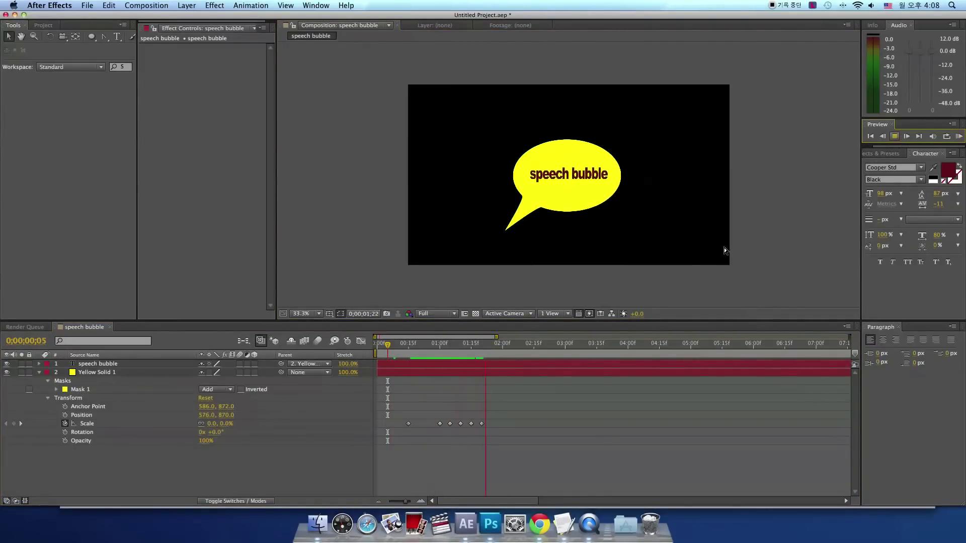
pyautogui.click(478, 352)
pyautogui.moveTo(479, 353); pyautogui.dragTo(482, 352)
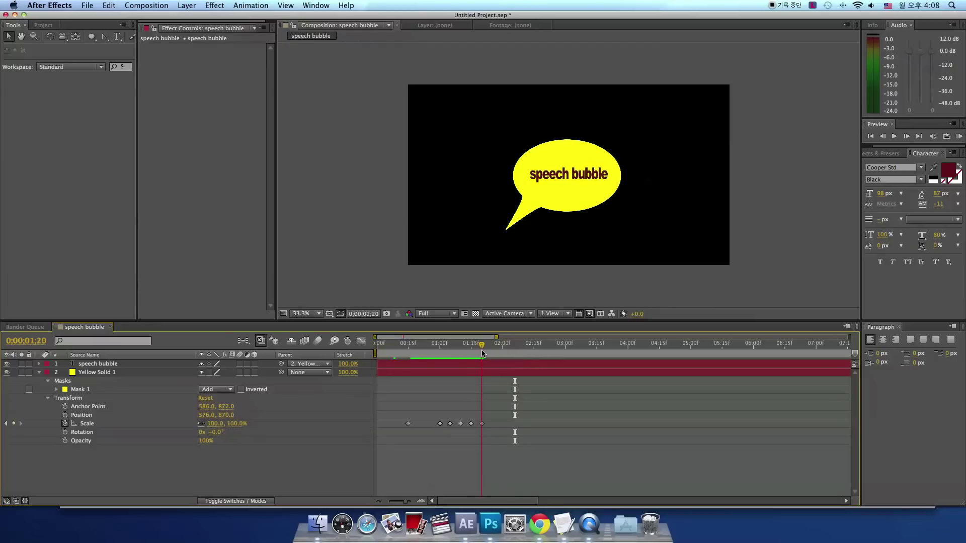
pyautogui.click(123, 364)
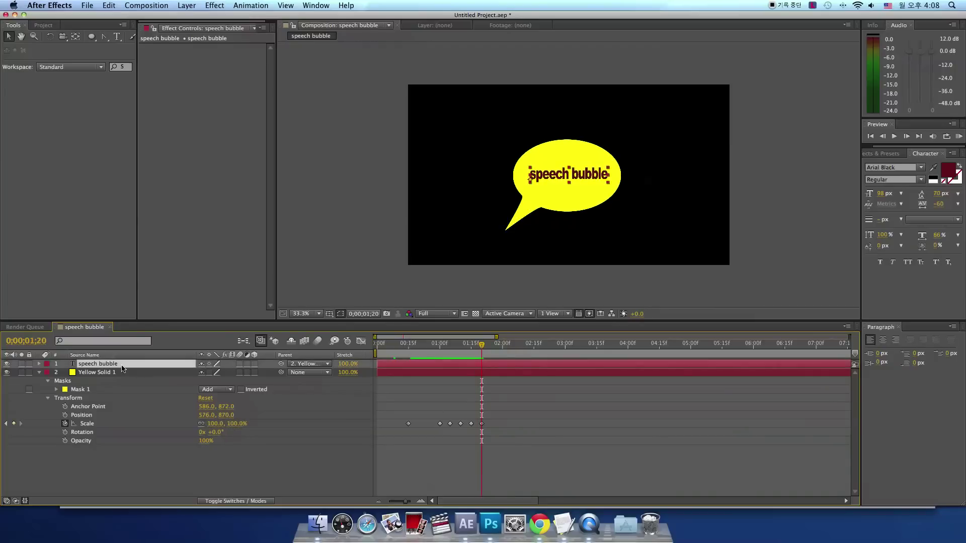
# Enlarge the font and break 'speech bubble' onto two lines
pyautogui.moveTo(881, 198); pyautogui.dragTo(882, 170)
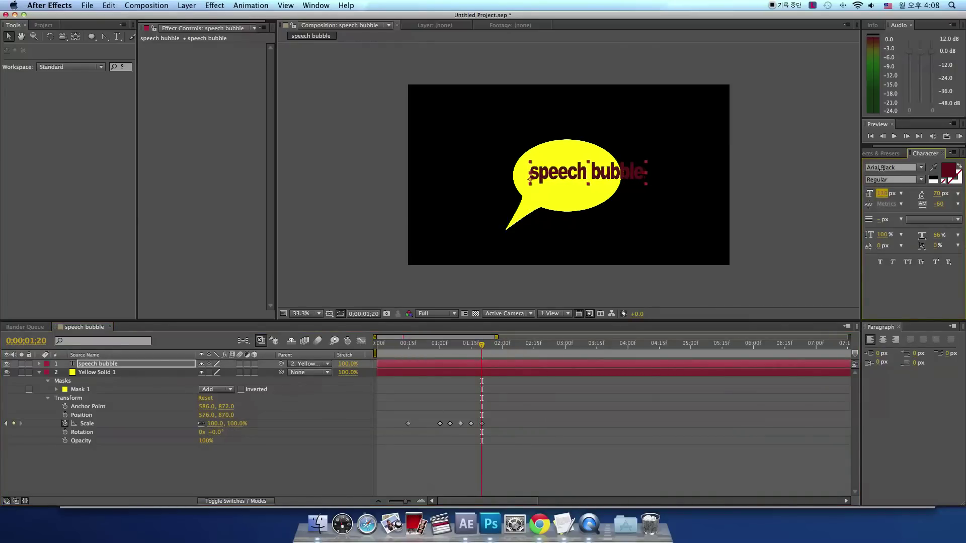
pyautogui.click(117, 37)
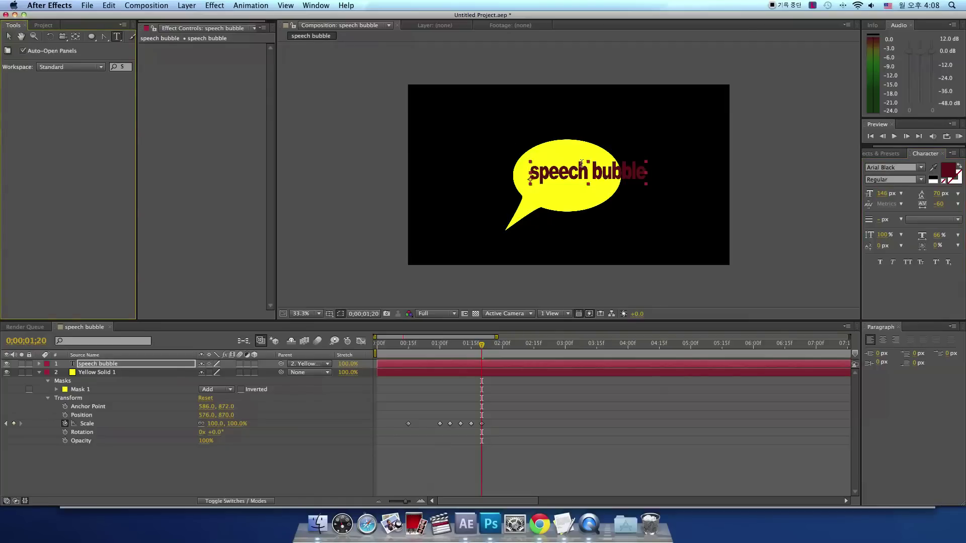
pyautogui.click(591, 172)
pyautogui.press('BackSpace')
pyautogui.press('Return')
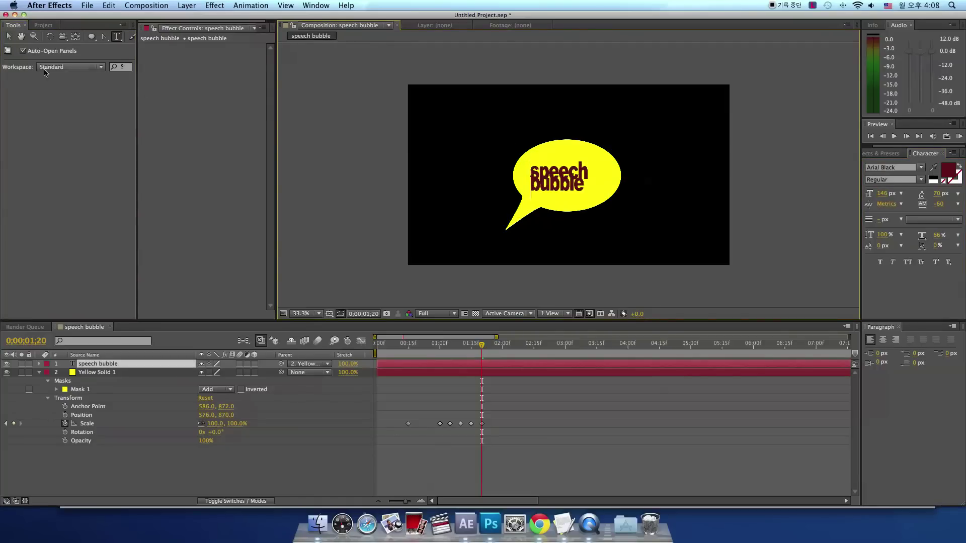
pyautogui.click(8, 36)
# Increase the leading, centre-align the lines and move the text into the bubble's centre
pyautogui.moveTo(937, 193); pyautogui.dragTo(956, 193)
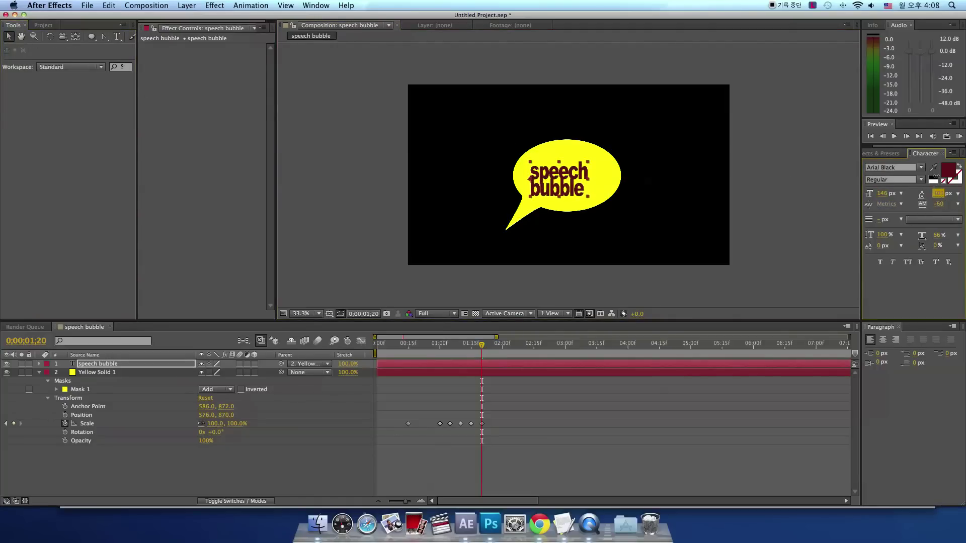
pyautogui.click(884, 340)
pyautogui.moveTo(542, 197); pyautogui.dragTo(581, 192)
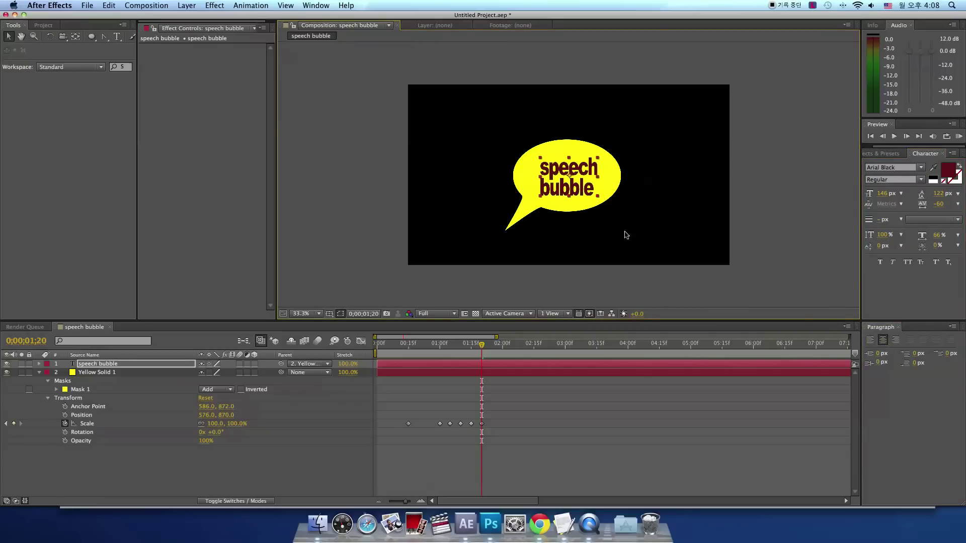
# Delete a stray trailing character and nudge the text slightly up and left
pyautogui.doubleClick(151, 363)
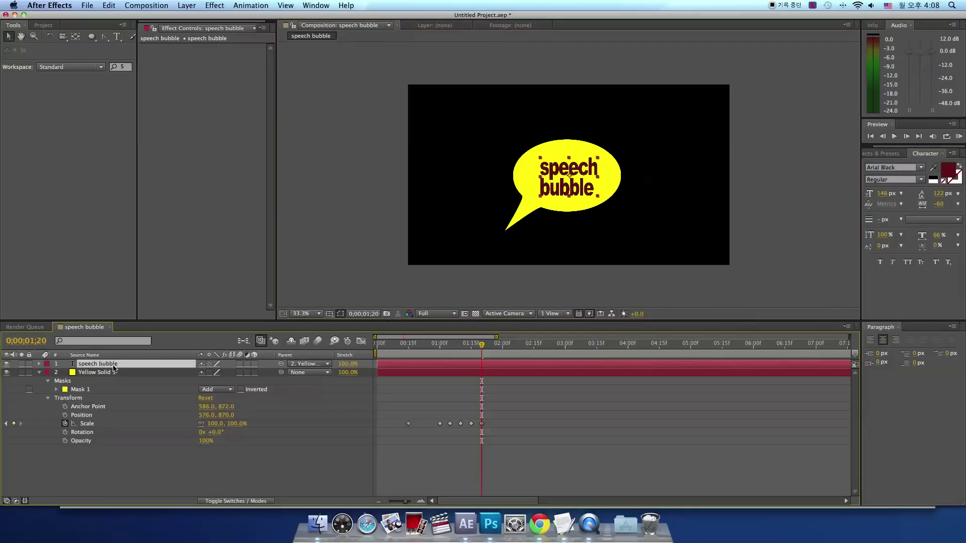
pyautogui.click(605, 173)
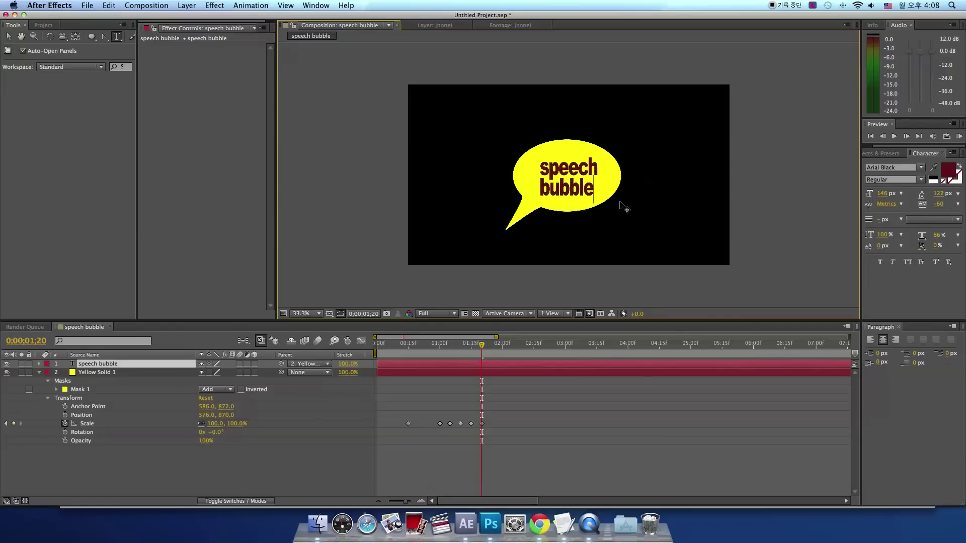
pyautogui.press('Delete')
pyautogui.click(8, 36)
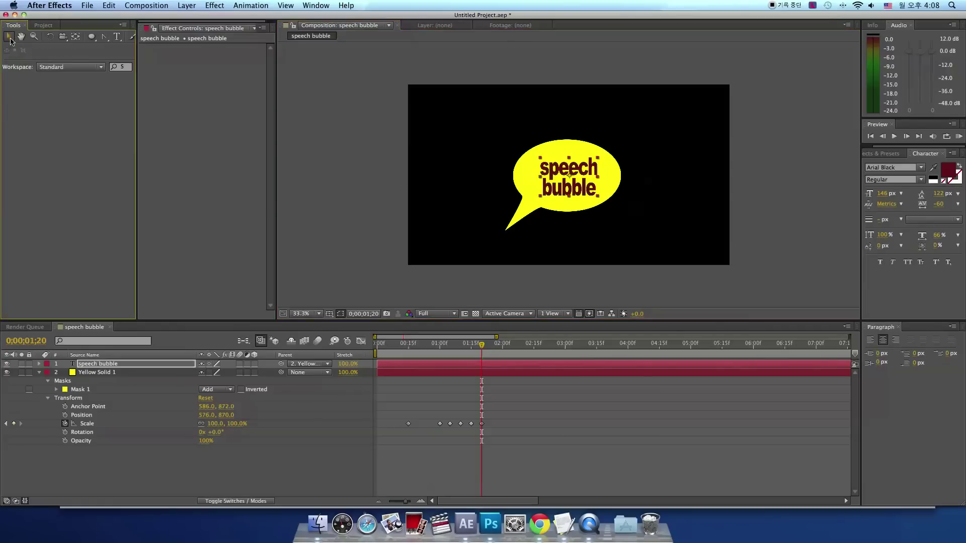
pyautogui.moveTo(573, 191); pyautogui.dragTo(571, 189)
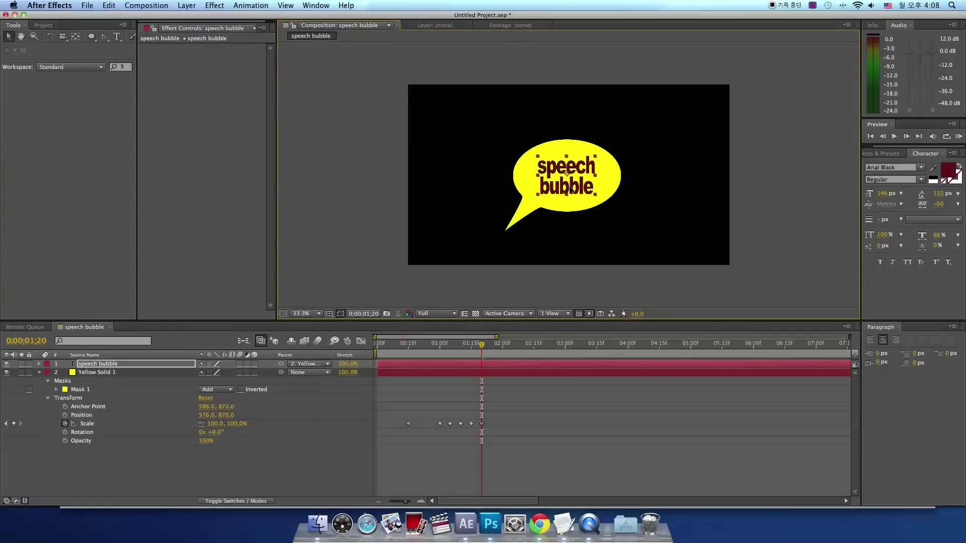
pyautogui.click(769, 221)
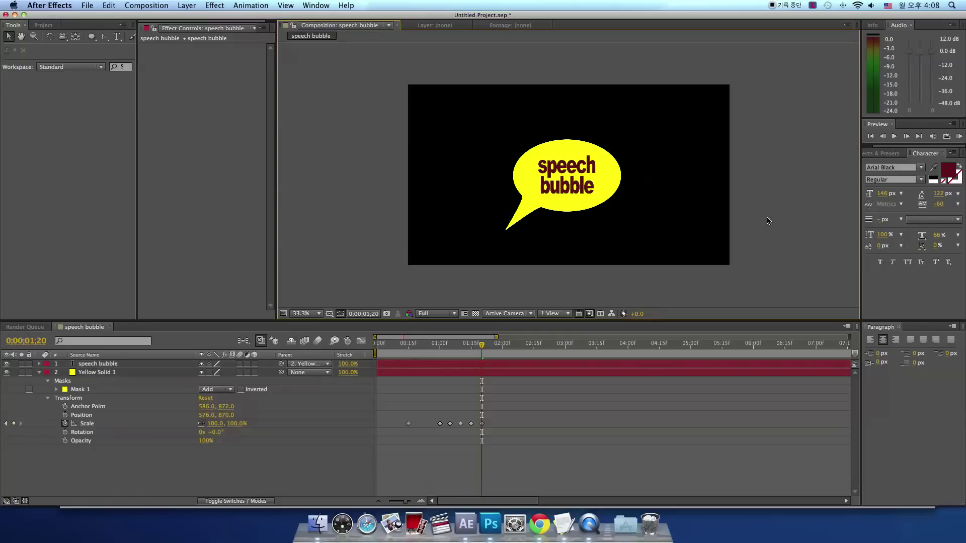
# Spread the two lines further apart, recentre the text and scrub back to the pop-in
pyautogui.click(585, 190)
pyautogui.moveTo(944, 200)
pyautogui.mouseDown()
pyautogui.moveTo(899, 194)
pyautogui.moveTo(944, 161)
pyautogui.moveTo(944, 171)
pyautogui.mouseUp()
pyautogui.click(762, 190)
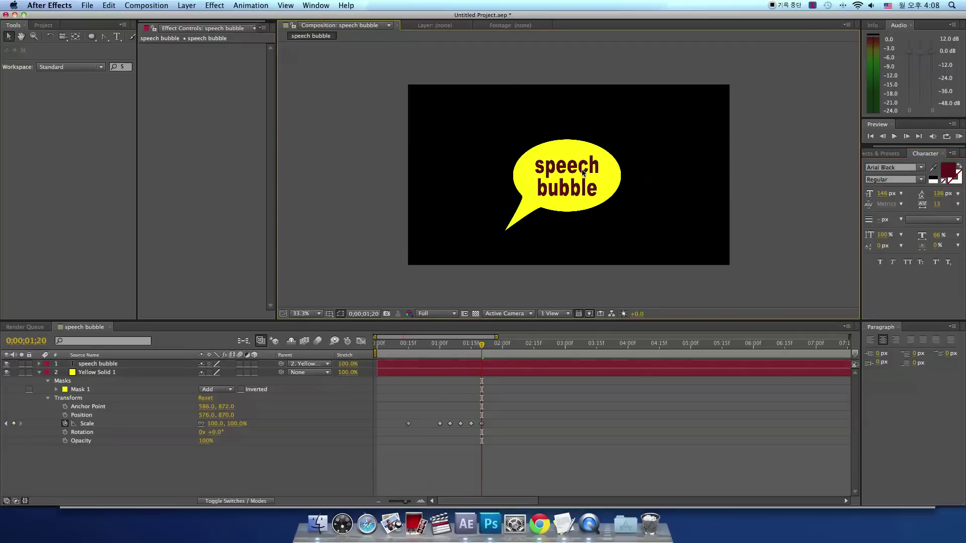
pyautogui.moveTo(584, 173); pyautogui.dragTo(585, 173)
pyautogui.click(763, 205)
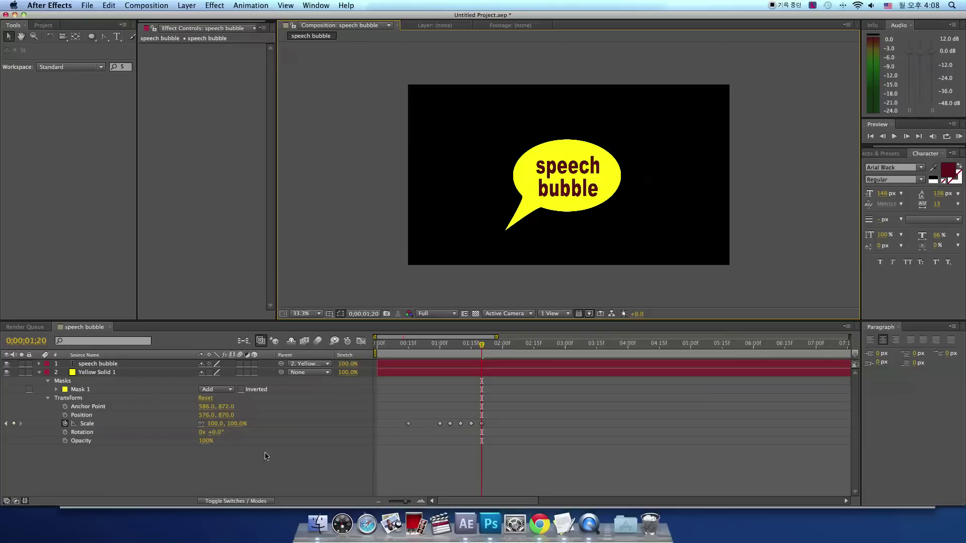
pyautogui.moveTo(483, 347)
pyautogui.mouseDown()
pyautogui.moveTo(428, 348)
pyautogui.moveTo(482, 347)
pyautogui.mouseUp()
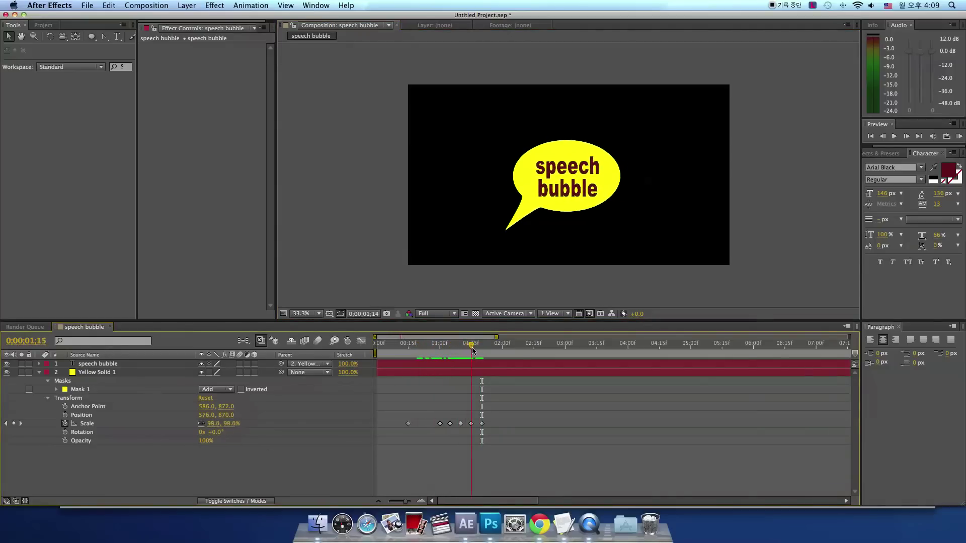
# Preview the yellow bubble and centred two-line text popping in to full size by 1:20
pyautogui.click(140, 365)
pyautogui.press('Return')
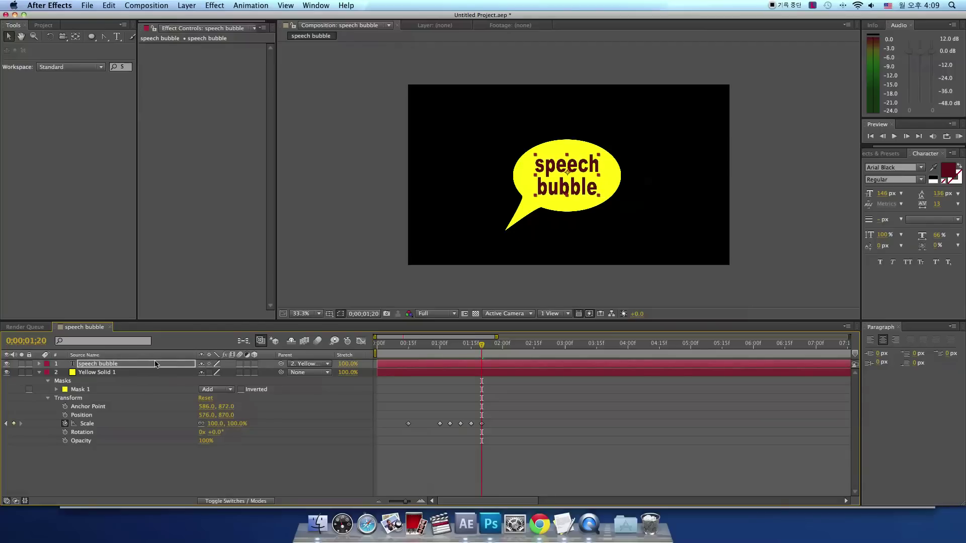
pyautogui.click(770, 254)
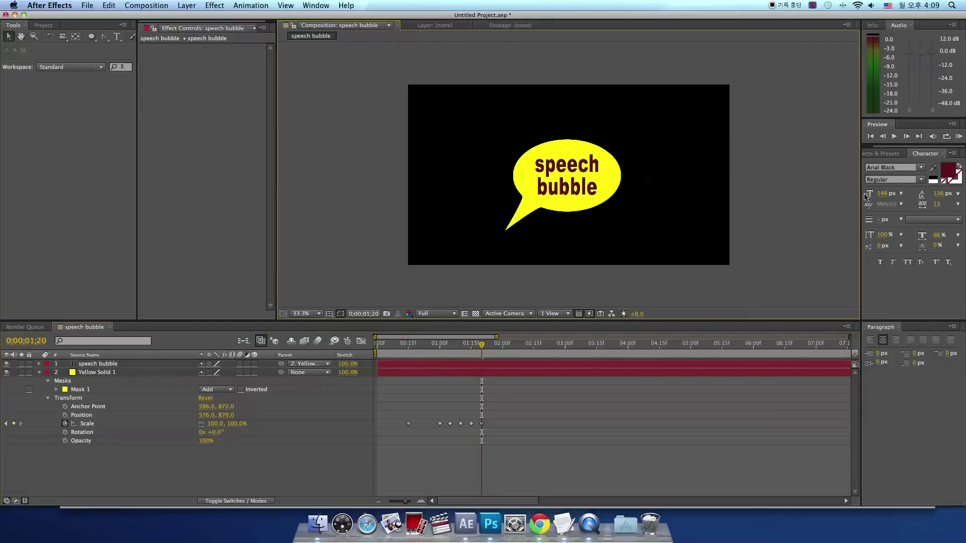
pyautogui.click(894, 136)
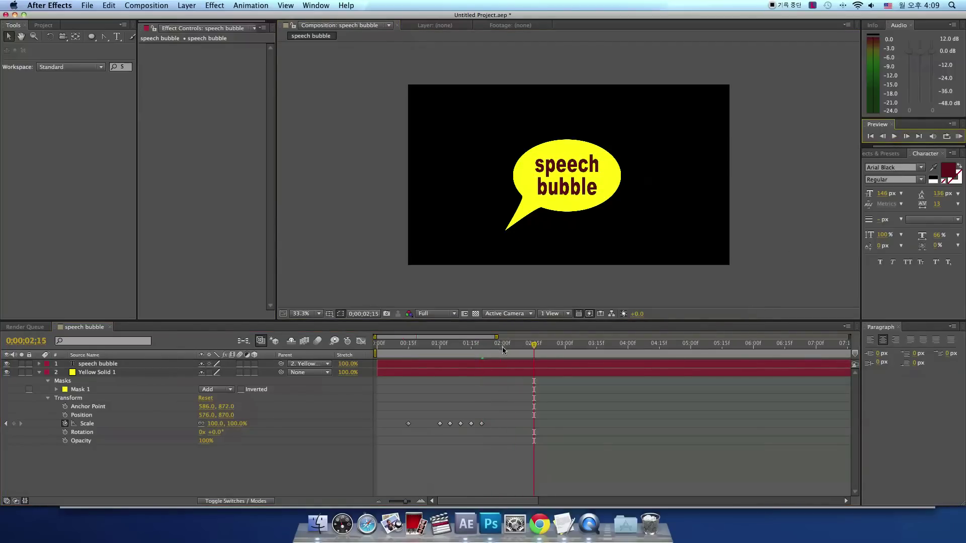